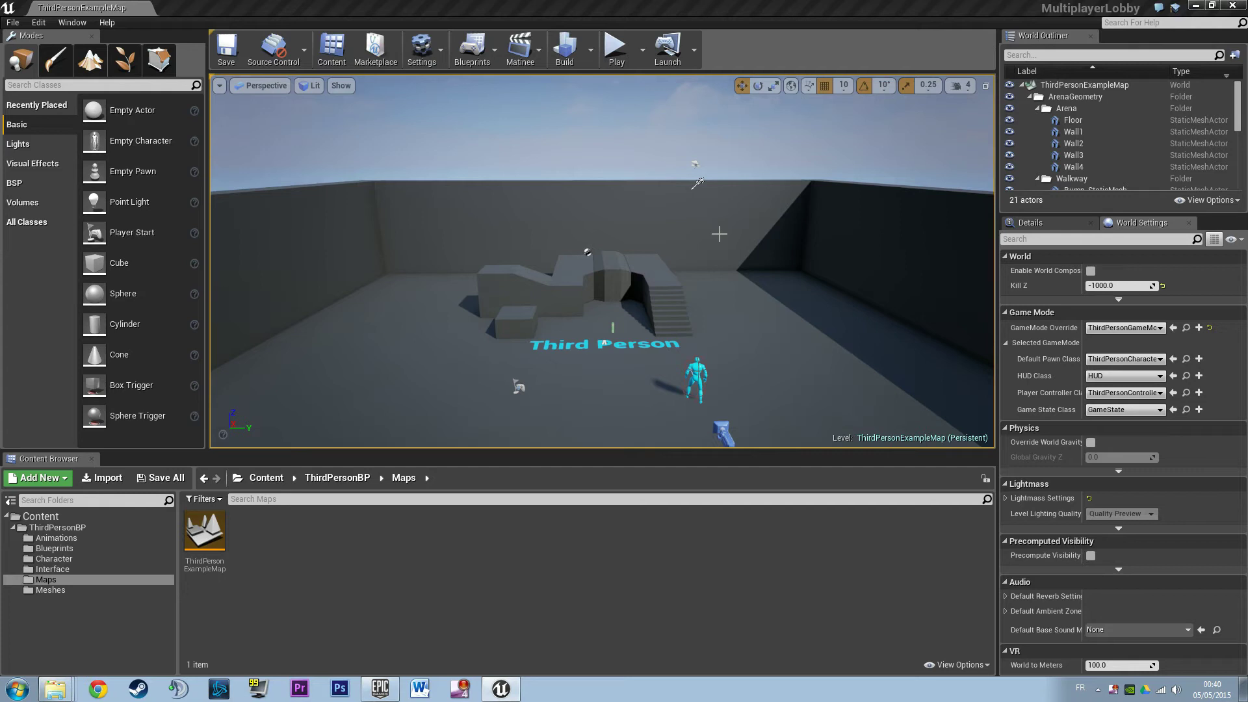
right_click_drag(639, 247, 713, 278)
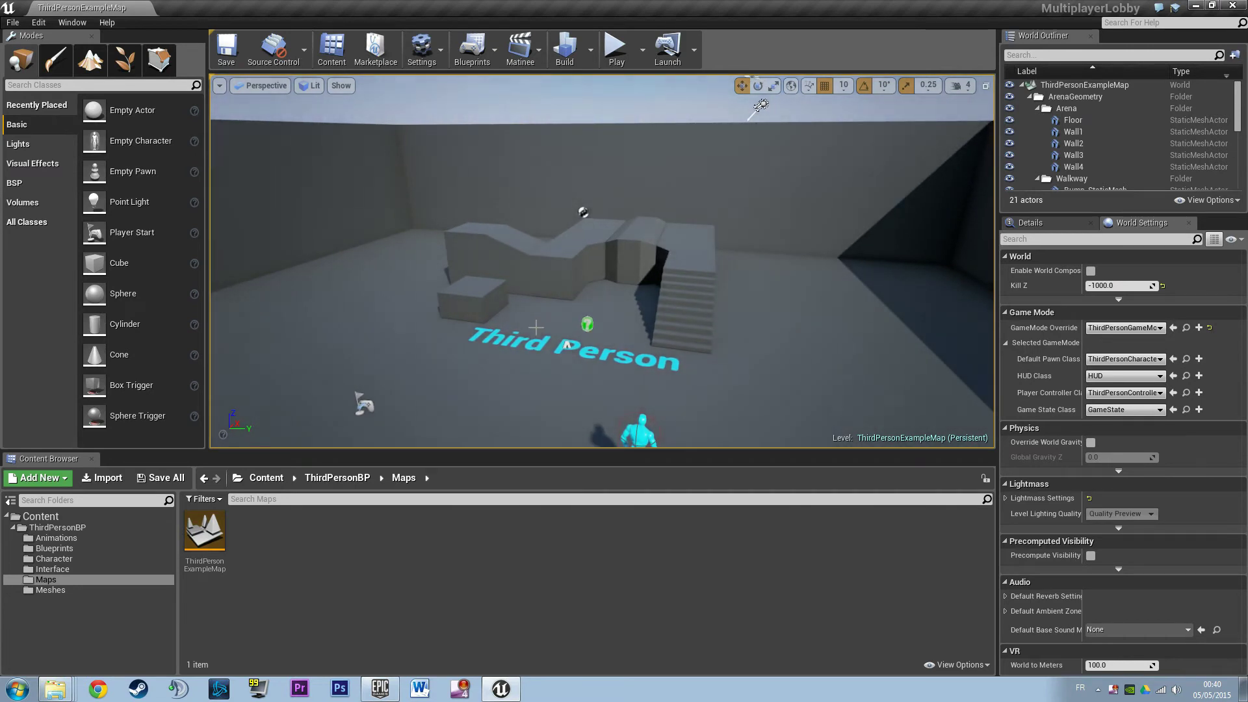
left_click(84, 569)
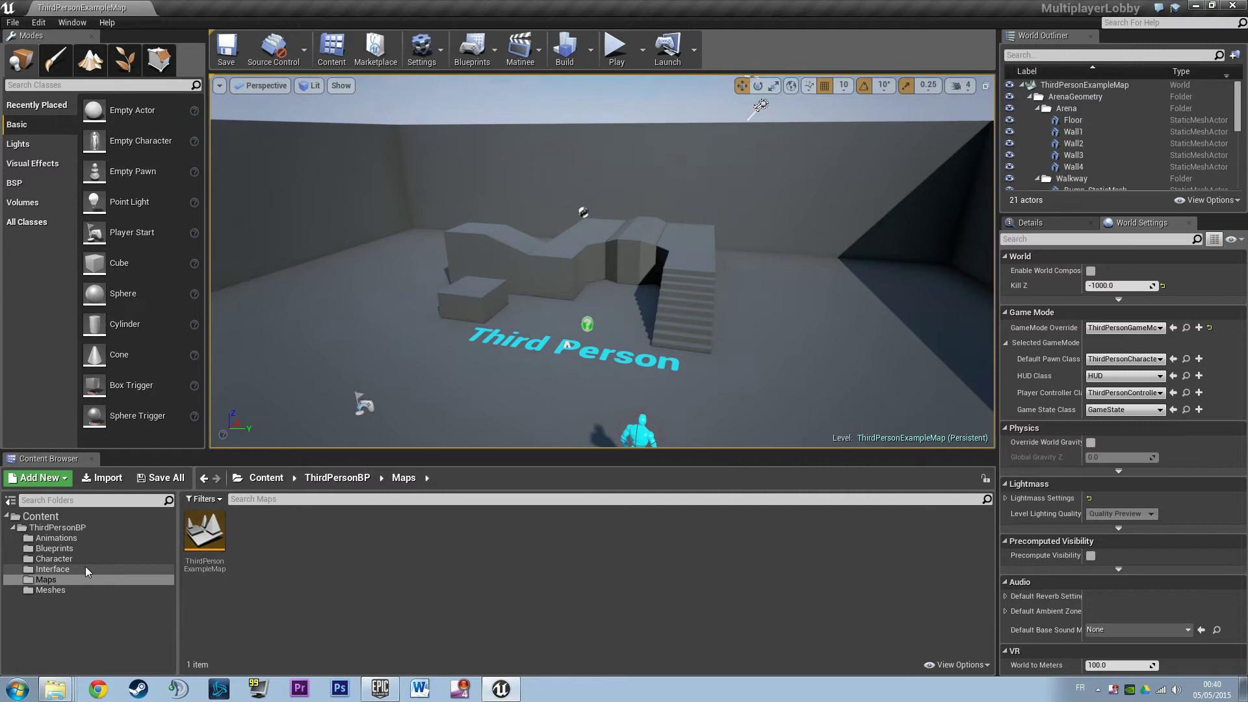
left_click(85, 580)
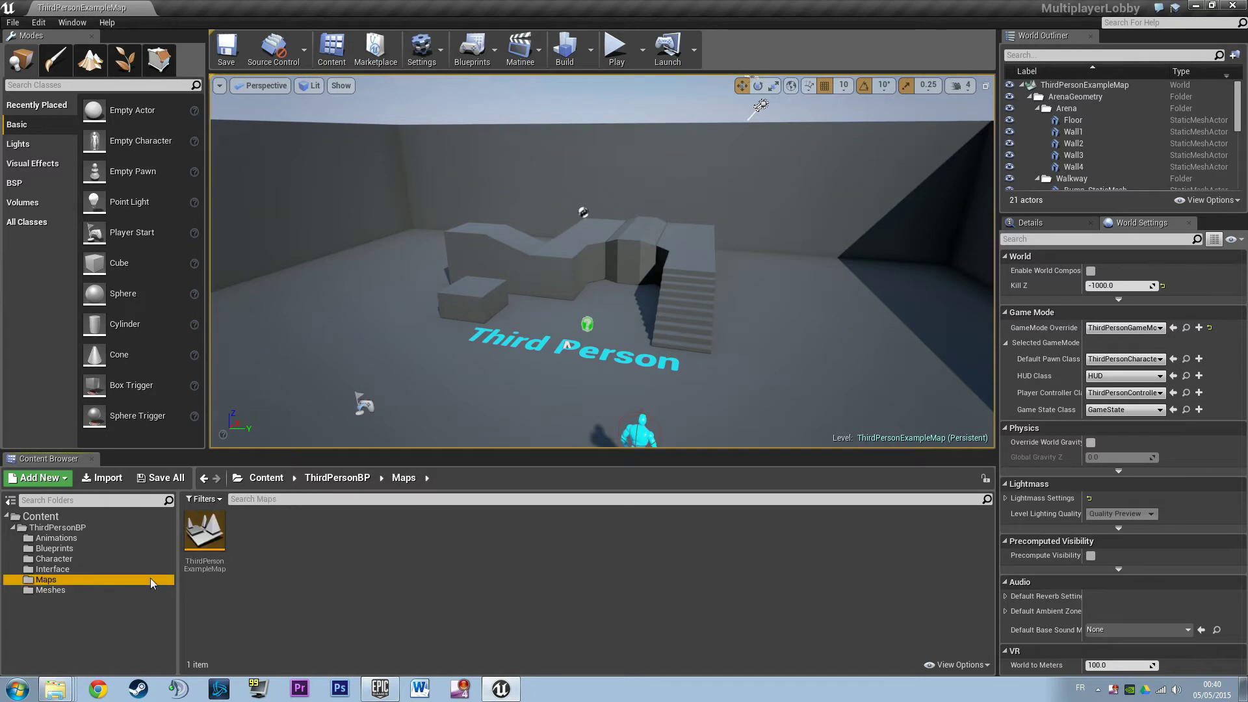
left_click(251, 562)
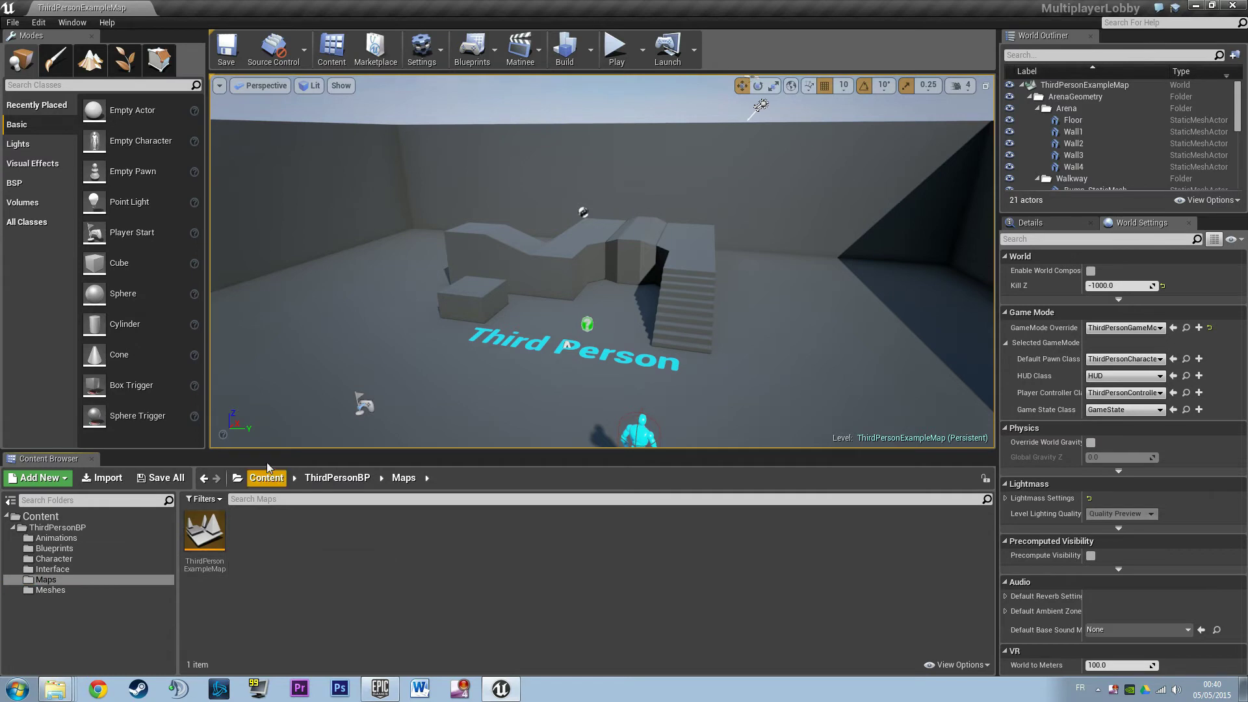
right_click_drag(552, 259, 586, 272)
key("a")
right_click_drag(498, 290, 507, 291)
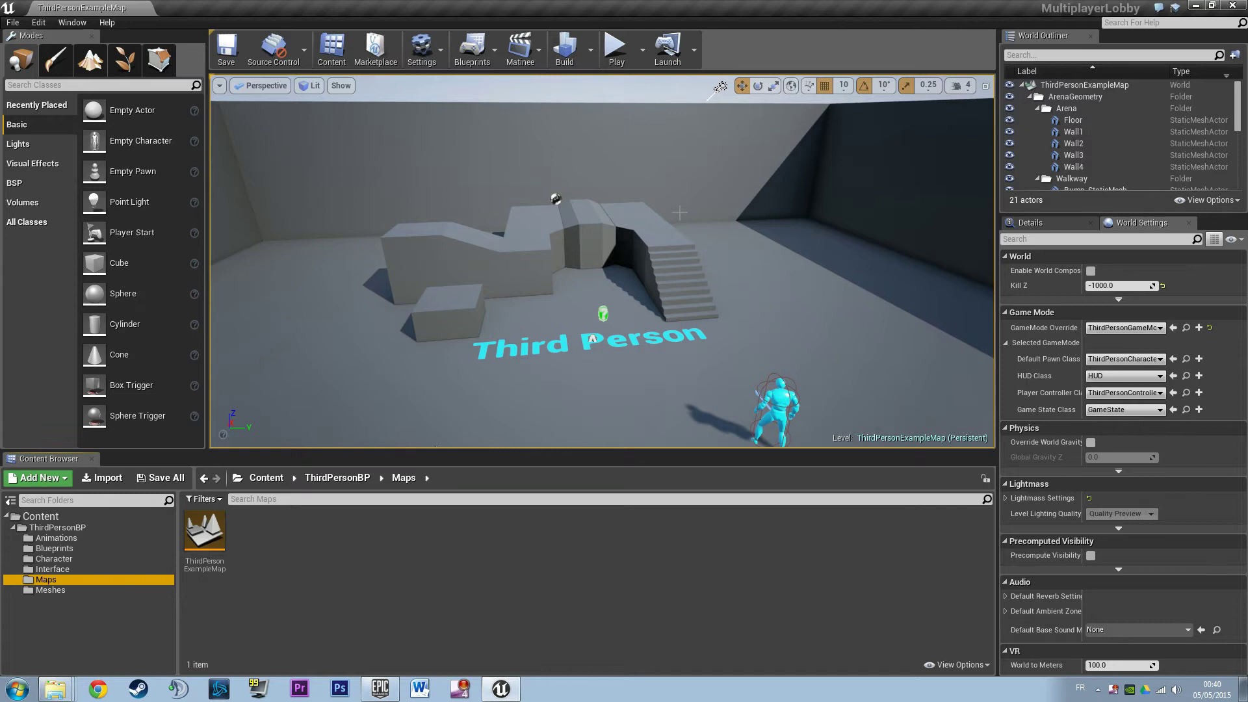
mouse_move(691, 273)
right_mouse_down()
mouse_move(641, 254)
mouse_move(692, 217)
mouse_move(681, 267)
right_mouse_up()
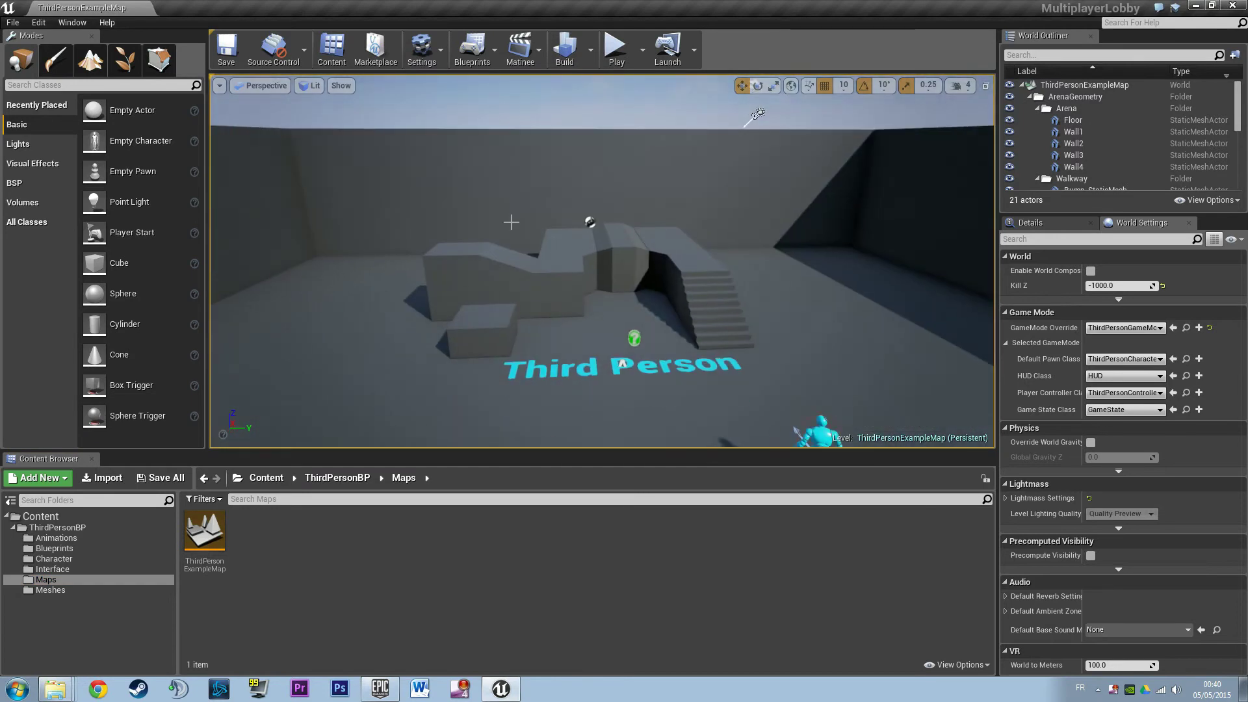
scroll(682, 266, "down", 5)
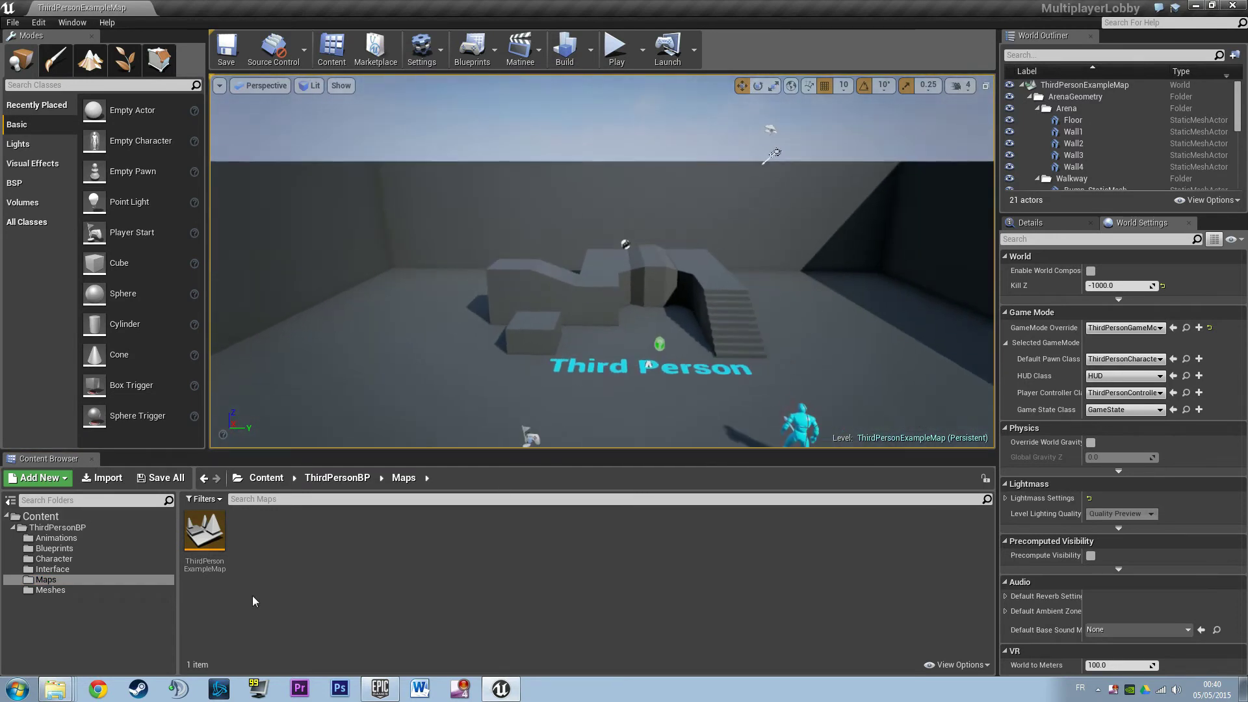
right_click(204, 535)
left_click(715, 306)
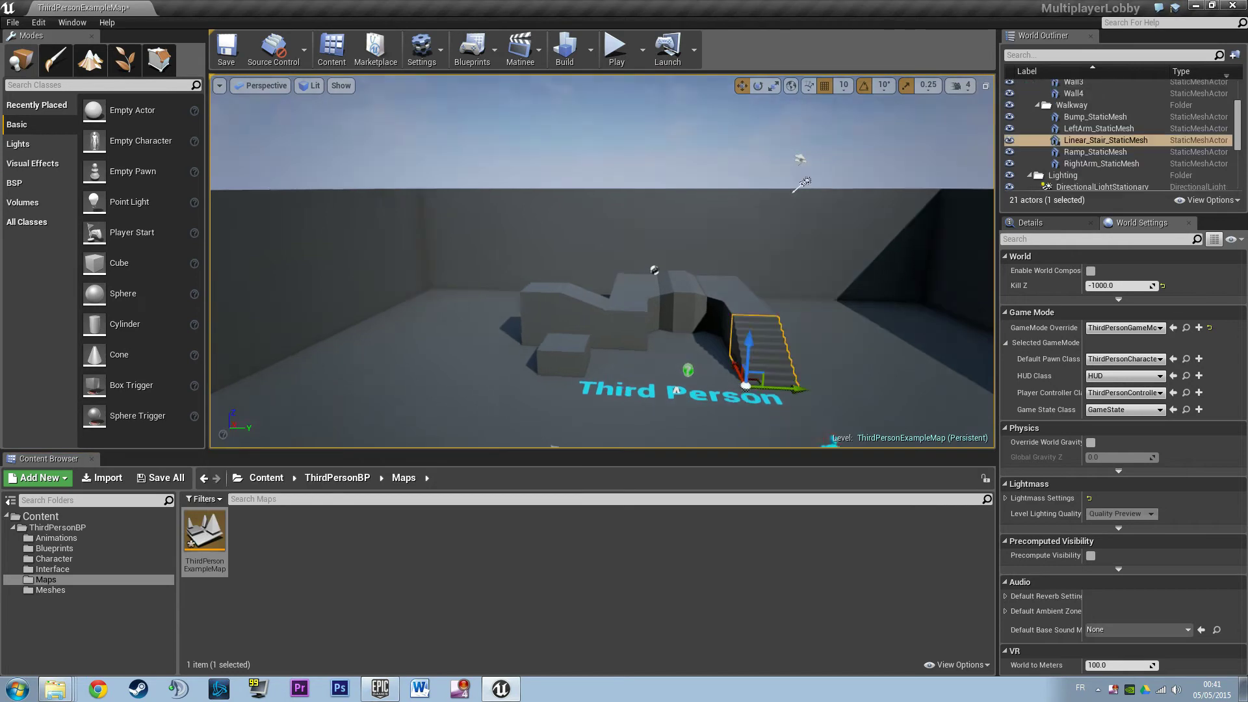
right_click_drag(715, 305, 802, 354)
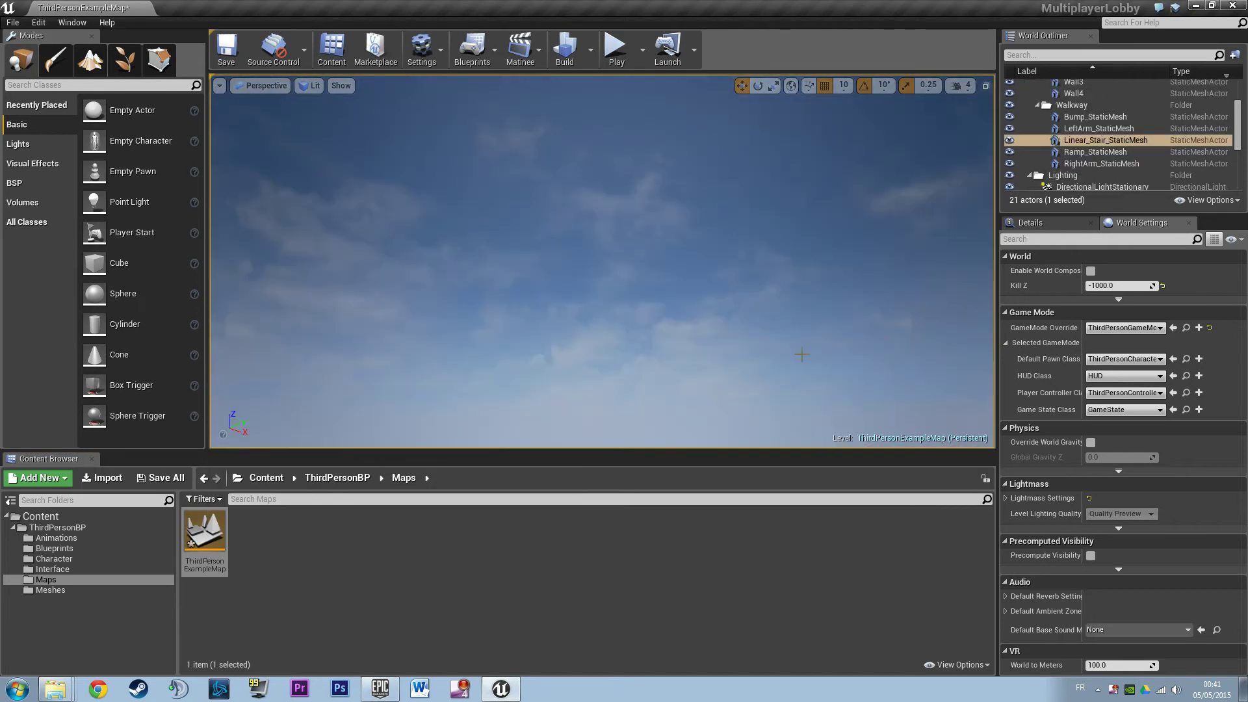
right_click_drag(677, 209, 665, 342)
left_click(254, 596)
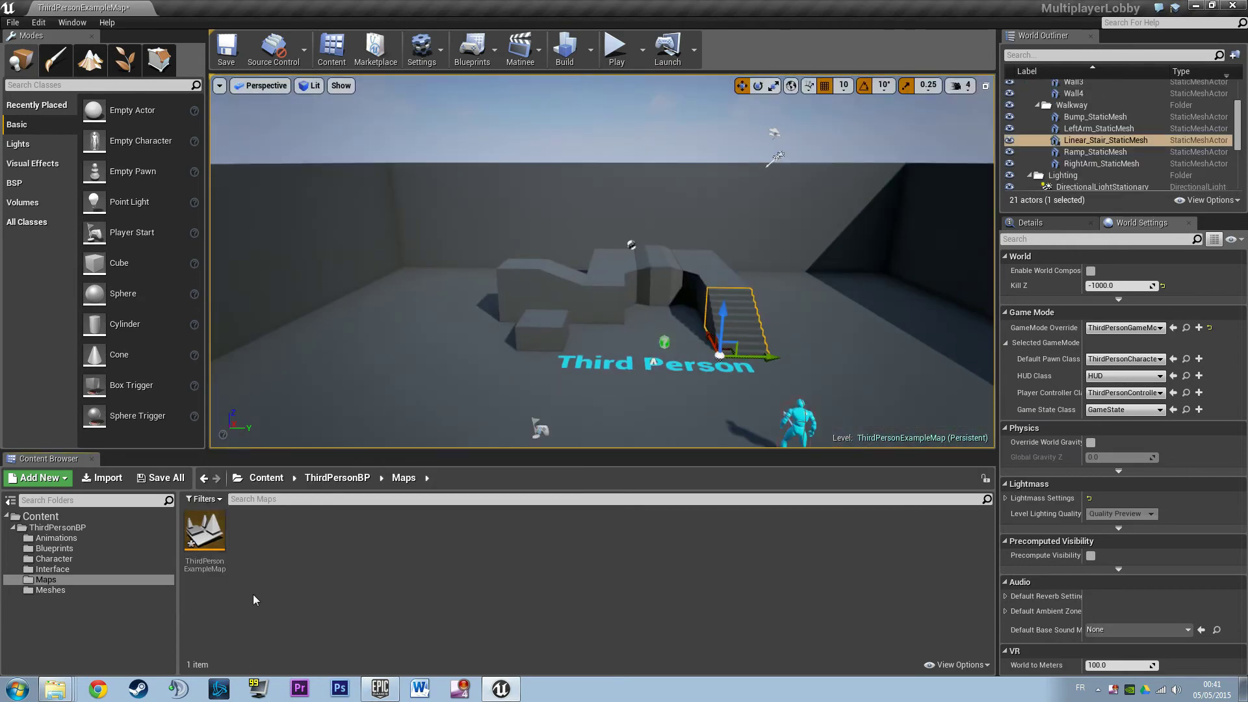
right_click(186, 533)
mouse_move(238, 455)
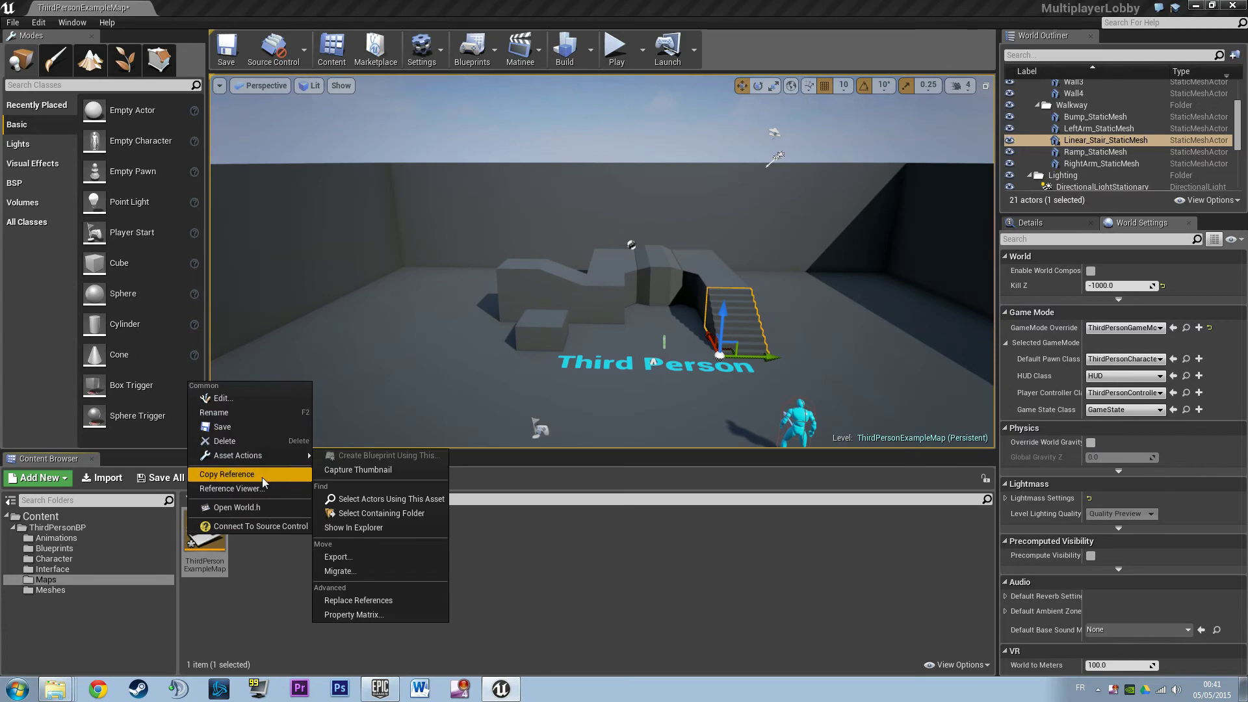
left_click(268, 579)
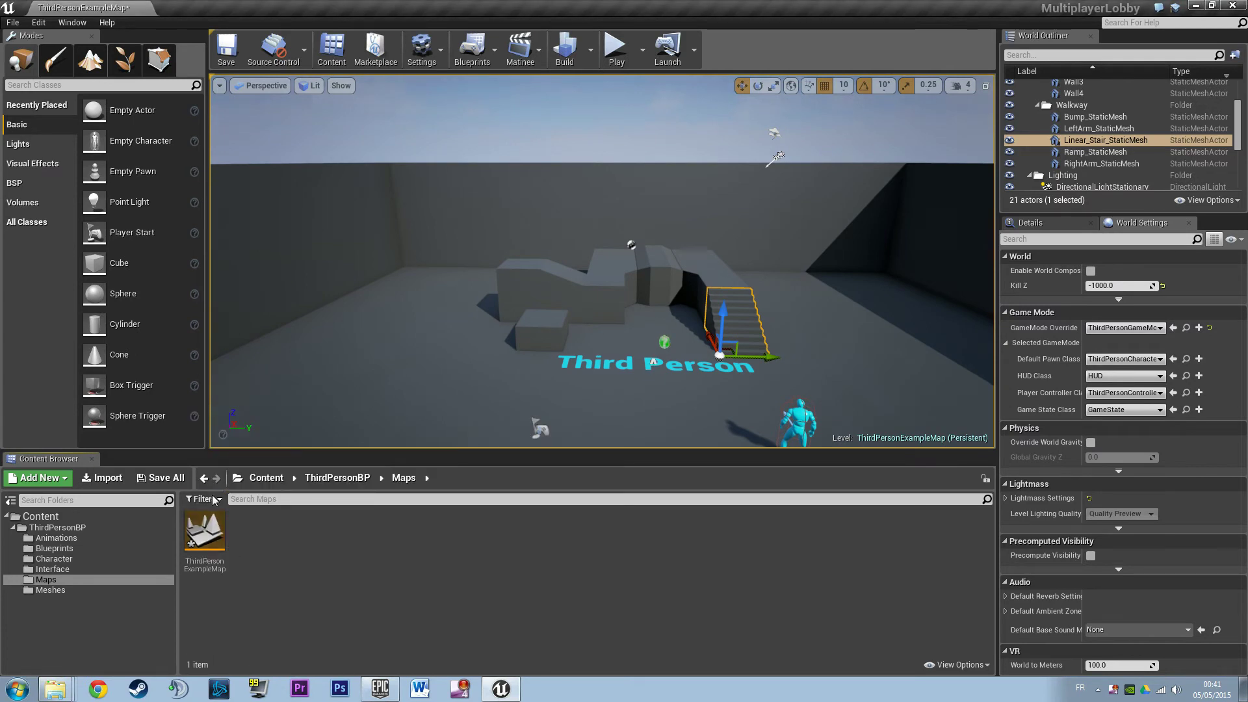
right_click_drag(461, 302, 524, 303)
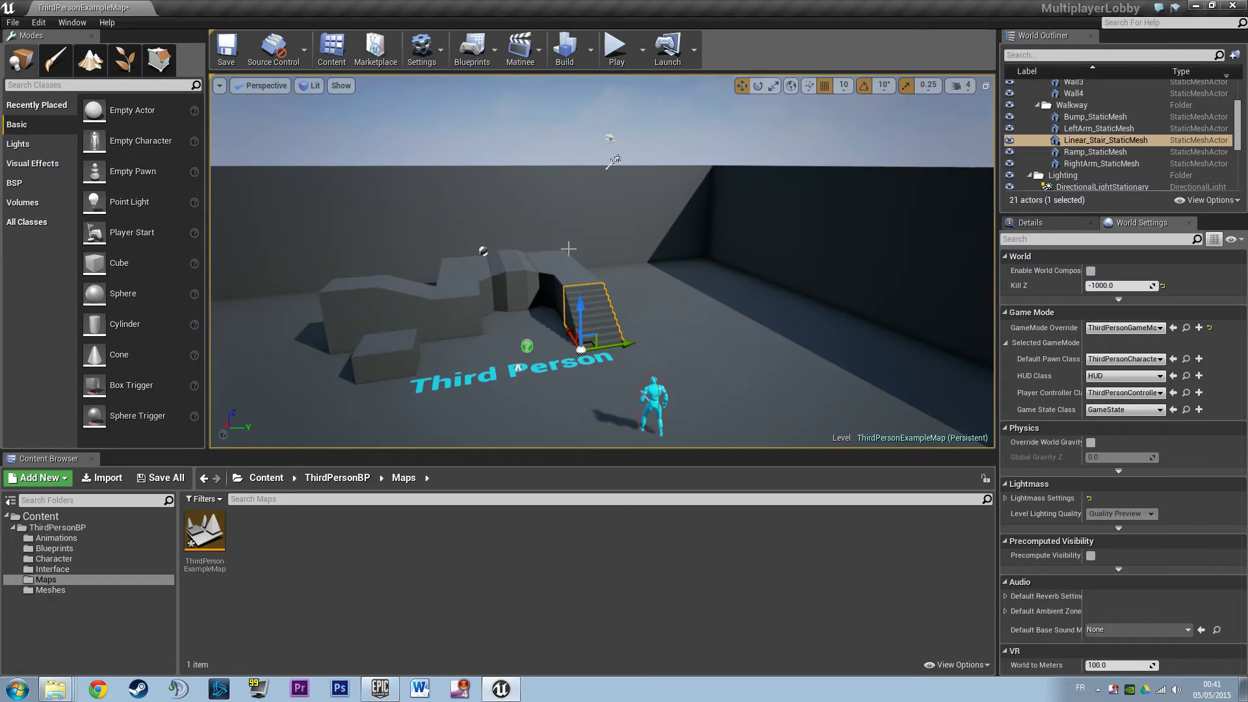
Create a new empty level in the Maps folder, keeping the default name NewWorld
right_click(258, 545)
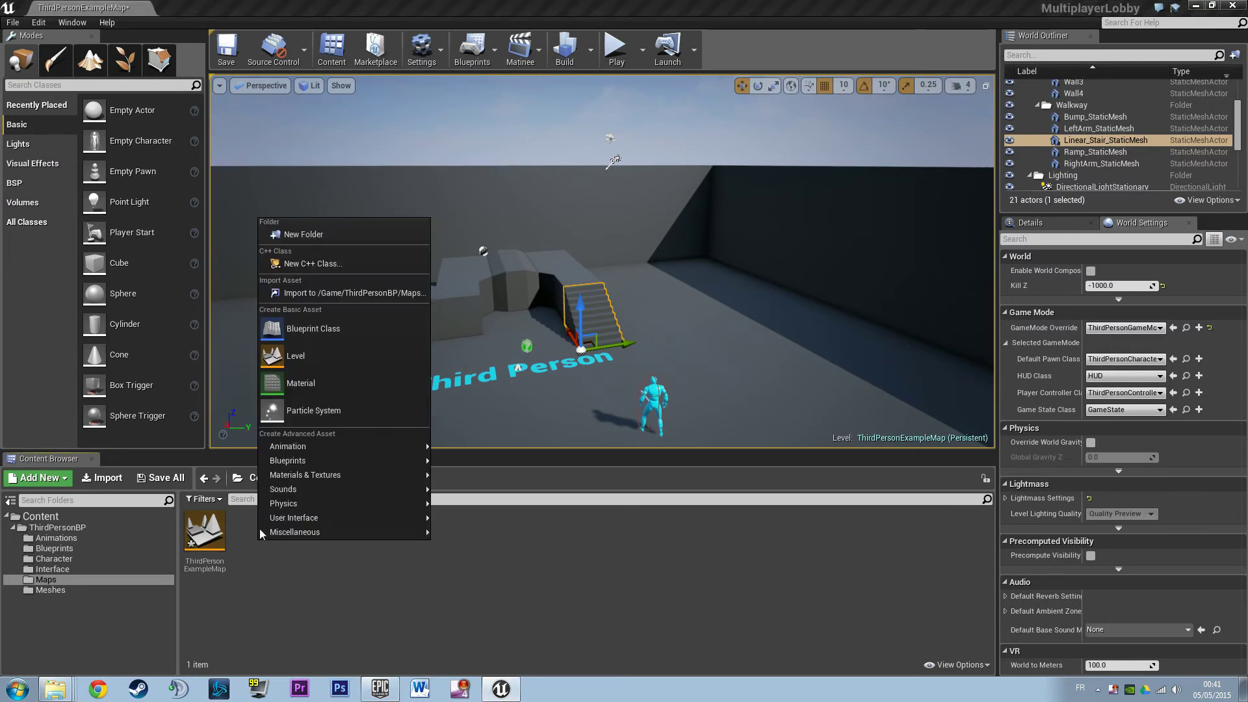
left_click(315, 363)
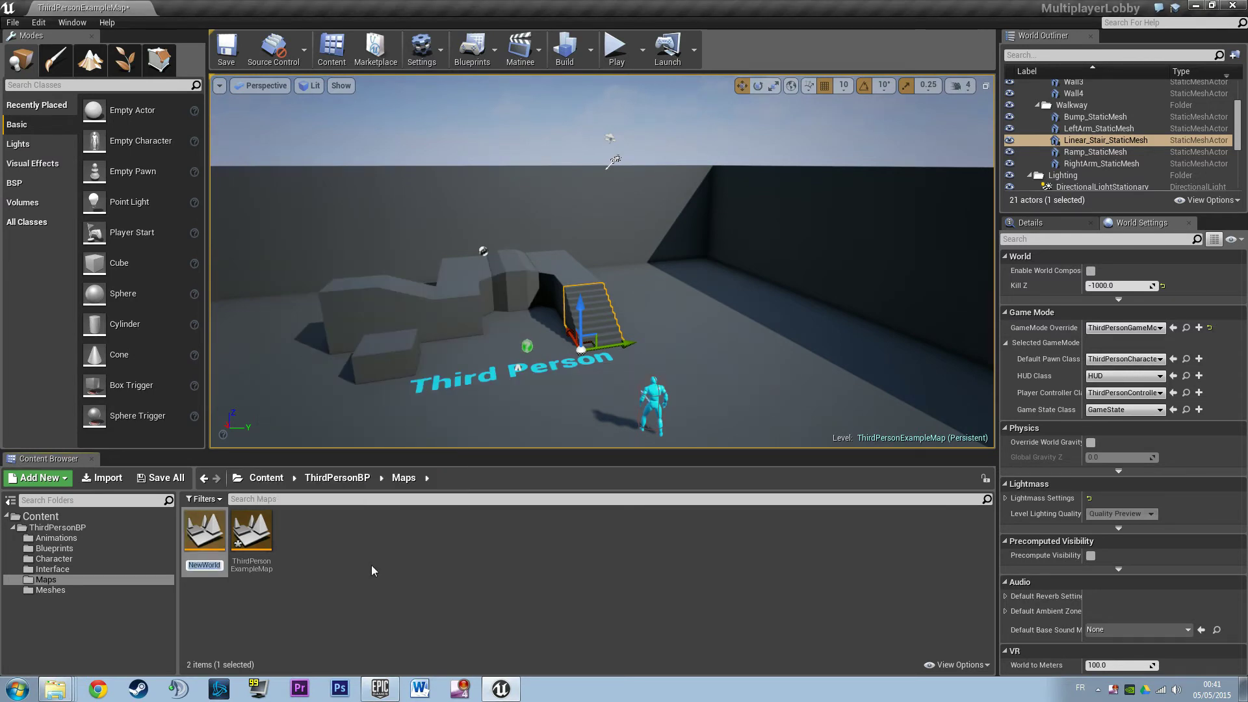
key("Return")
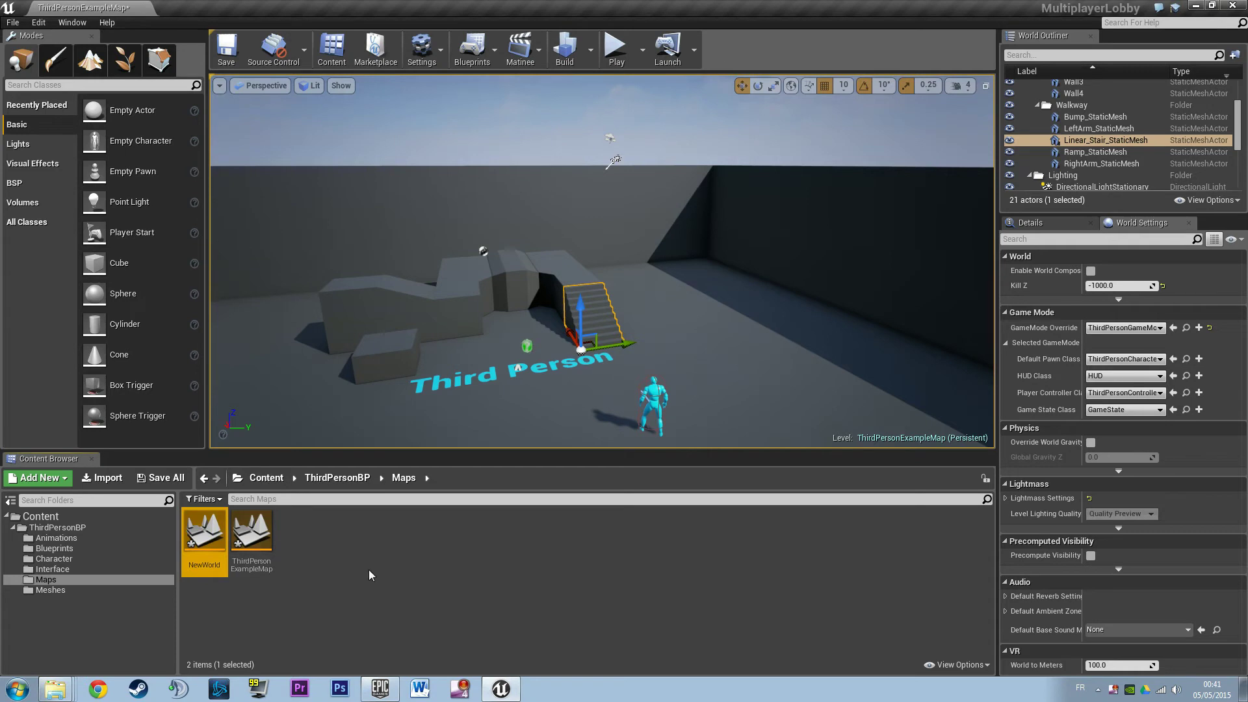
Save the current map and open the NewWorld level, saving its pending content
left_click(229, 44)
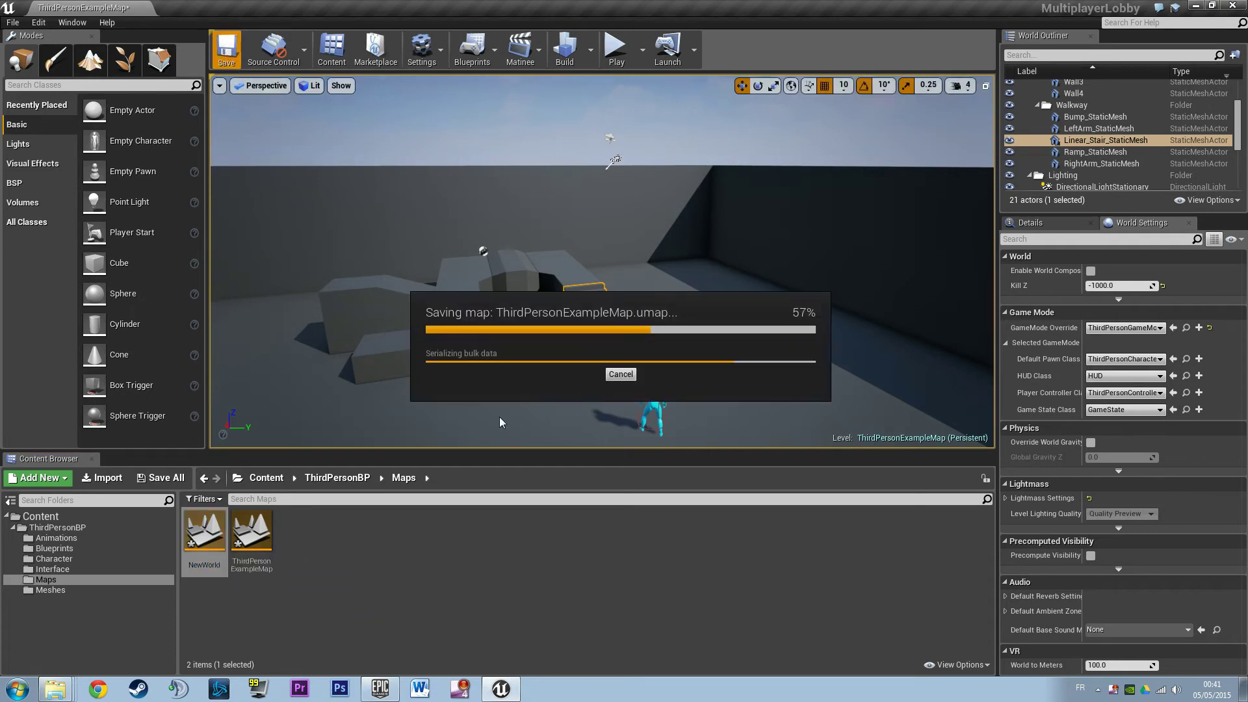
double_click(203, 533)
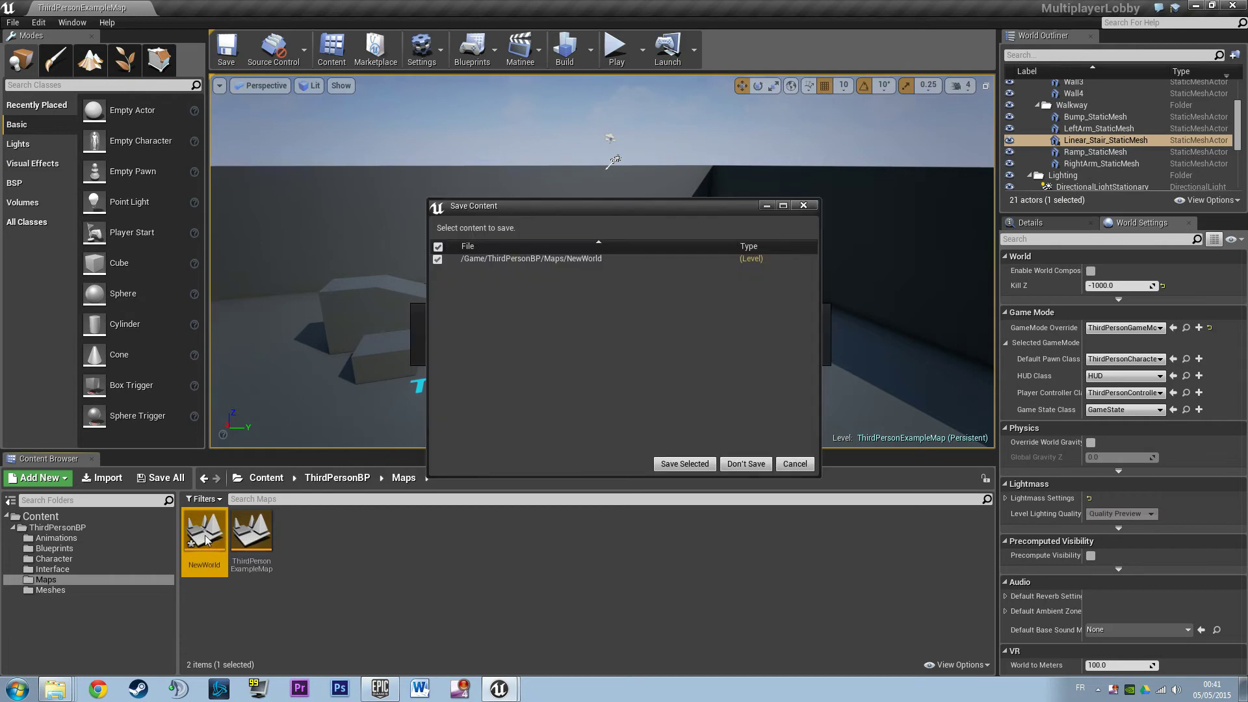
left_click(684, 468)
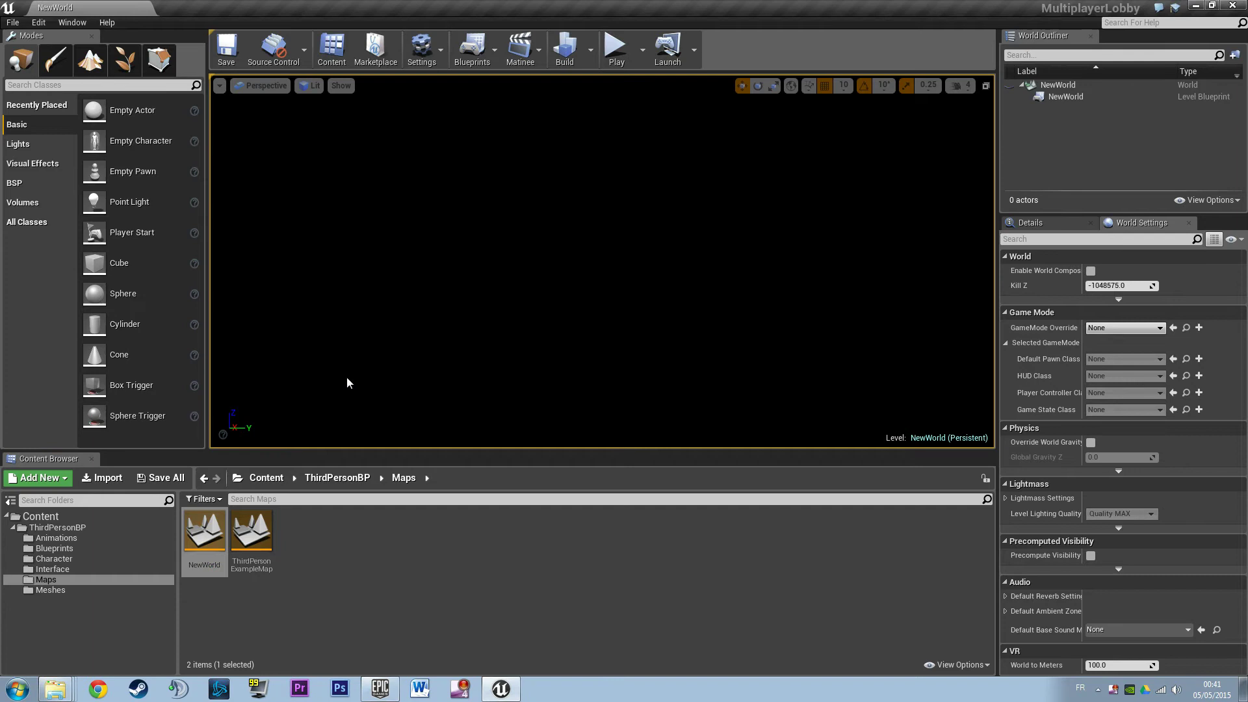
Duplicate the ThirdPersonExampleMap level in the Maps folder and name the copy Level_2
left_click(260, 532)
right_click(266, 529)
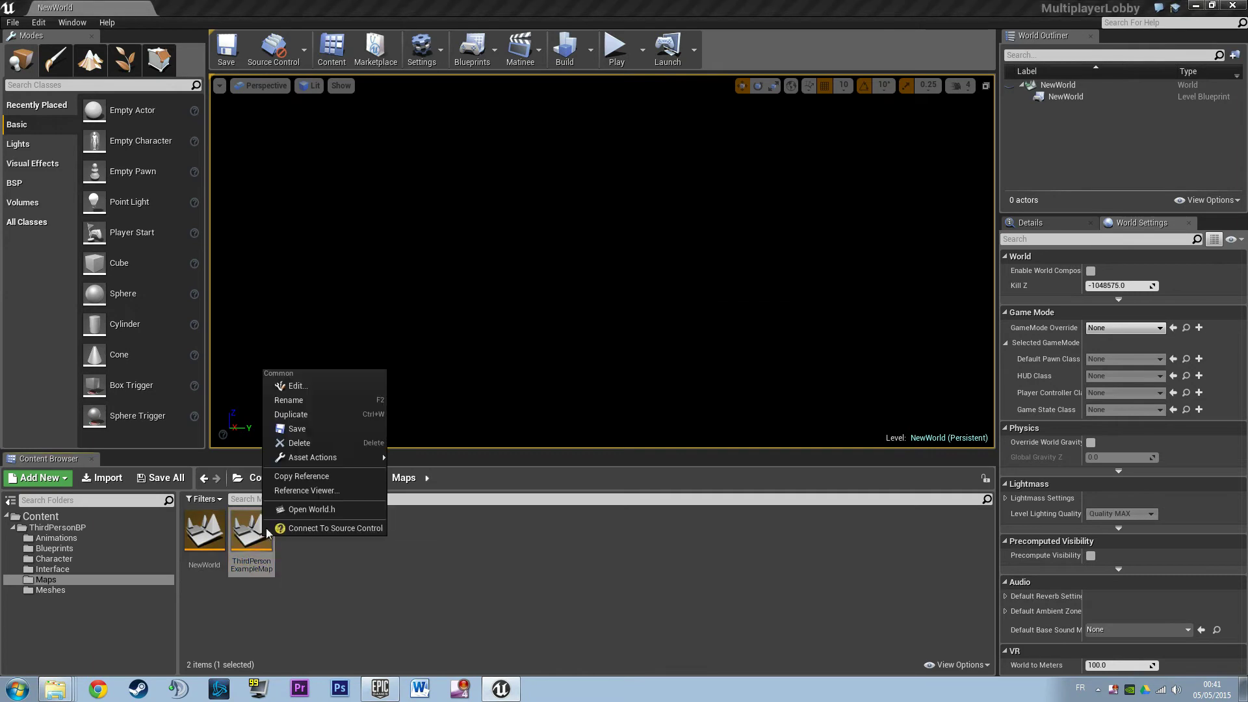
left_click(318, 414)
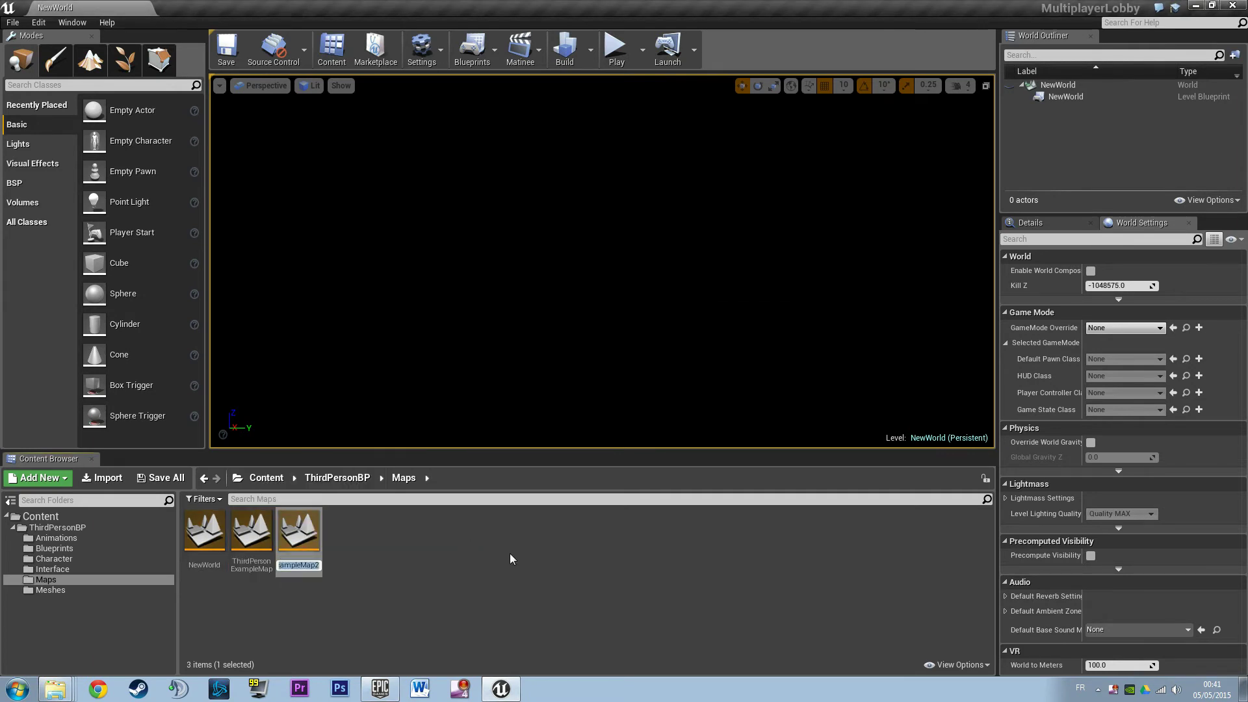
type("Level_2")
key("Return")
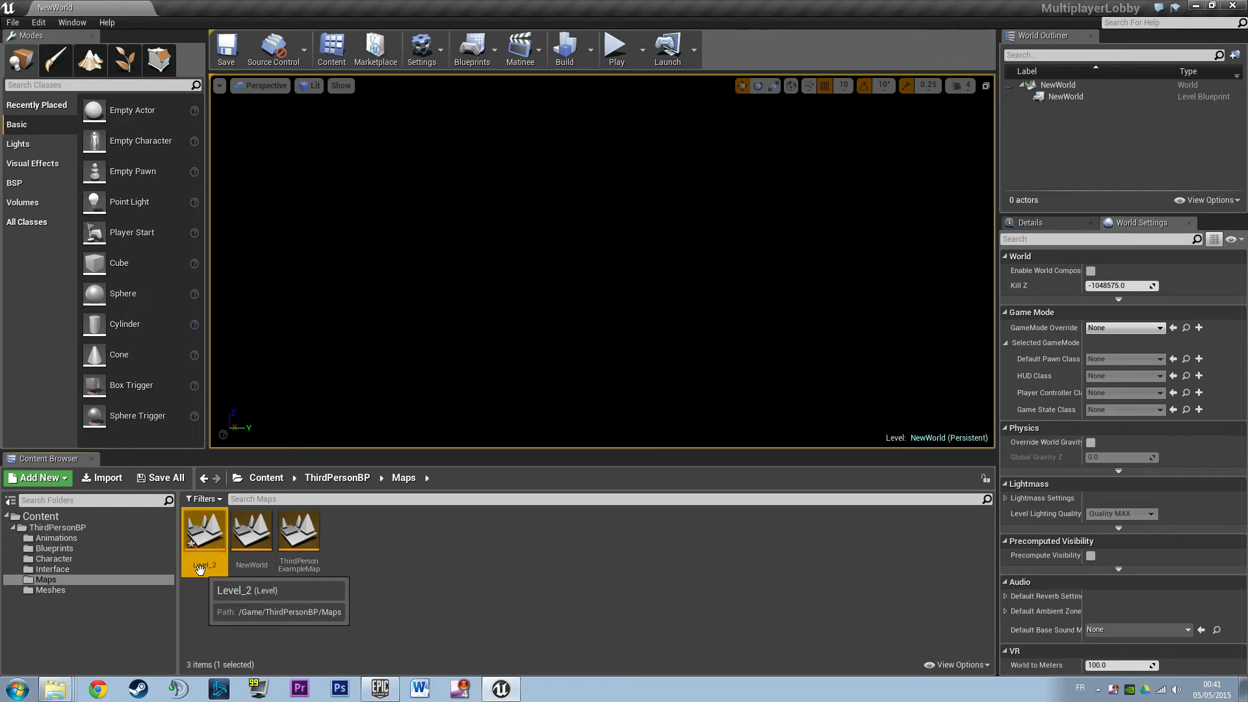
Rename the original ThirdPersonExampleMap level to Level_1
left_click(292, 551)
key("F2")
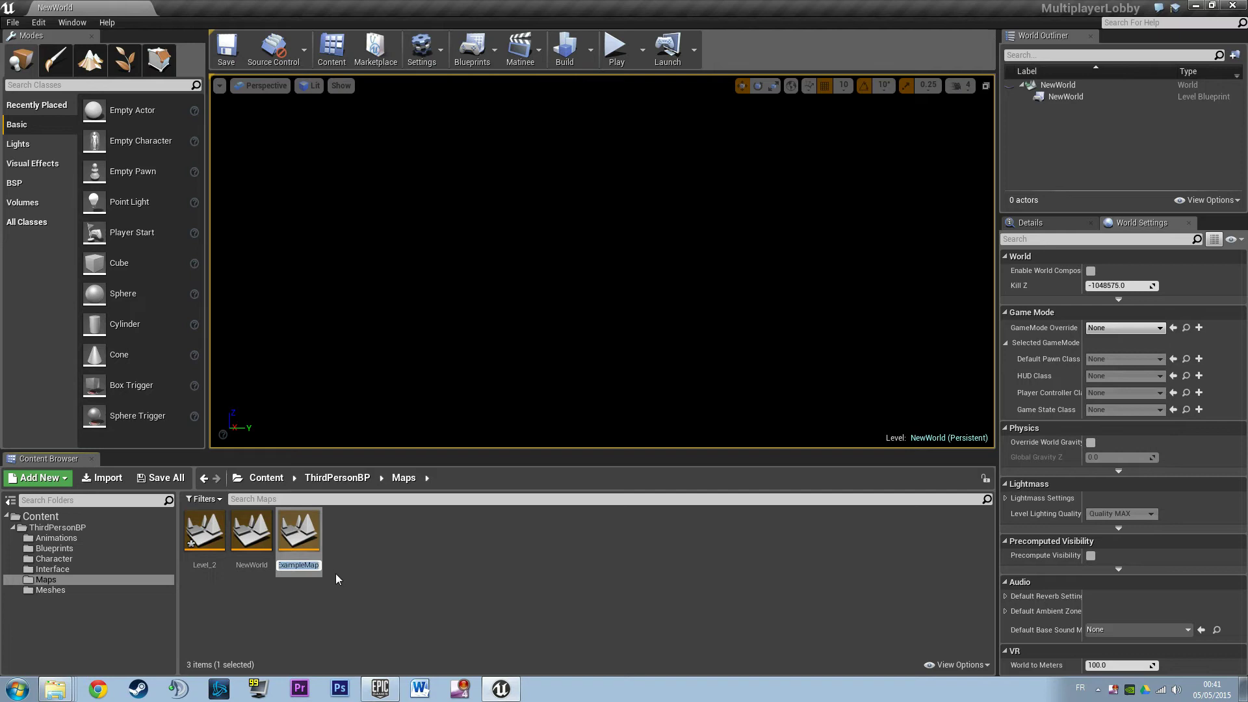
type("Level_é")
key("BackSpace")
type("1")
key("Return")
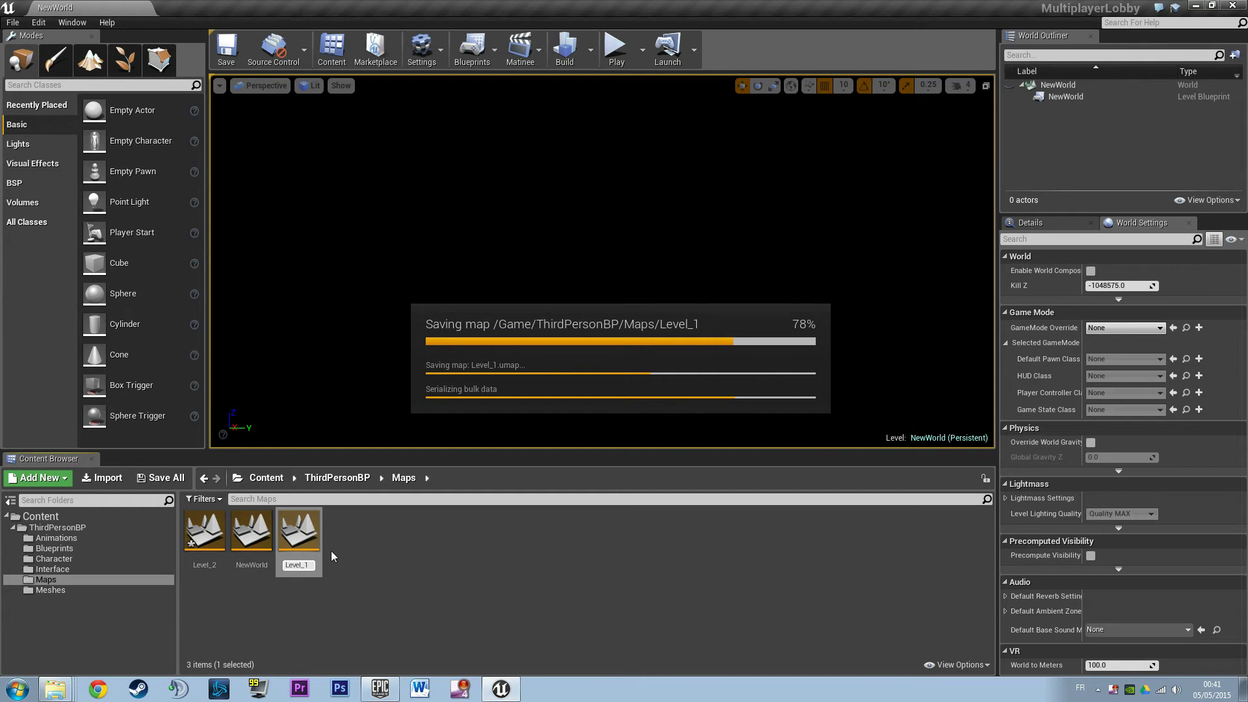
Set both the Game Default Map and the Editor Startup Map to Level_1 in the project's Maps & Modes settings
left_click(39, 23)
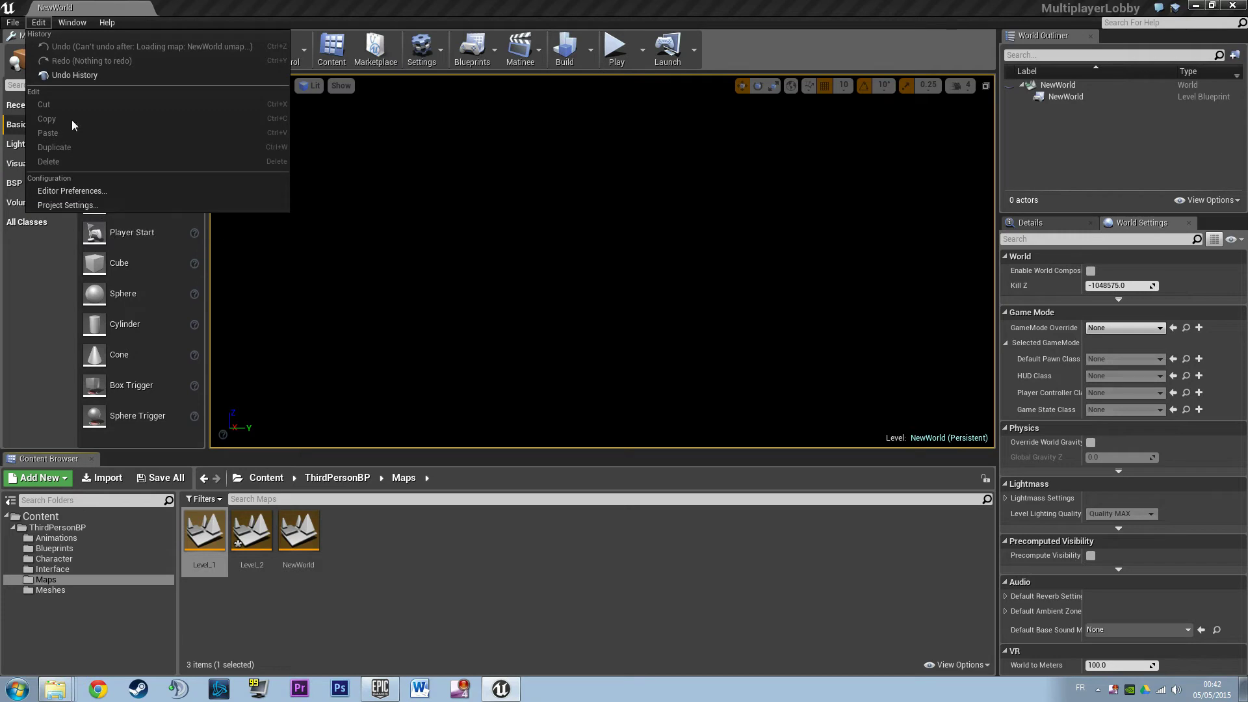
left_click(78, 205)
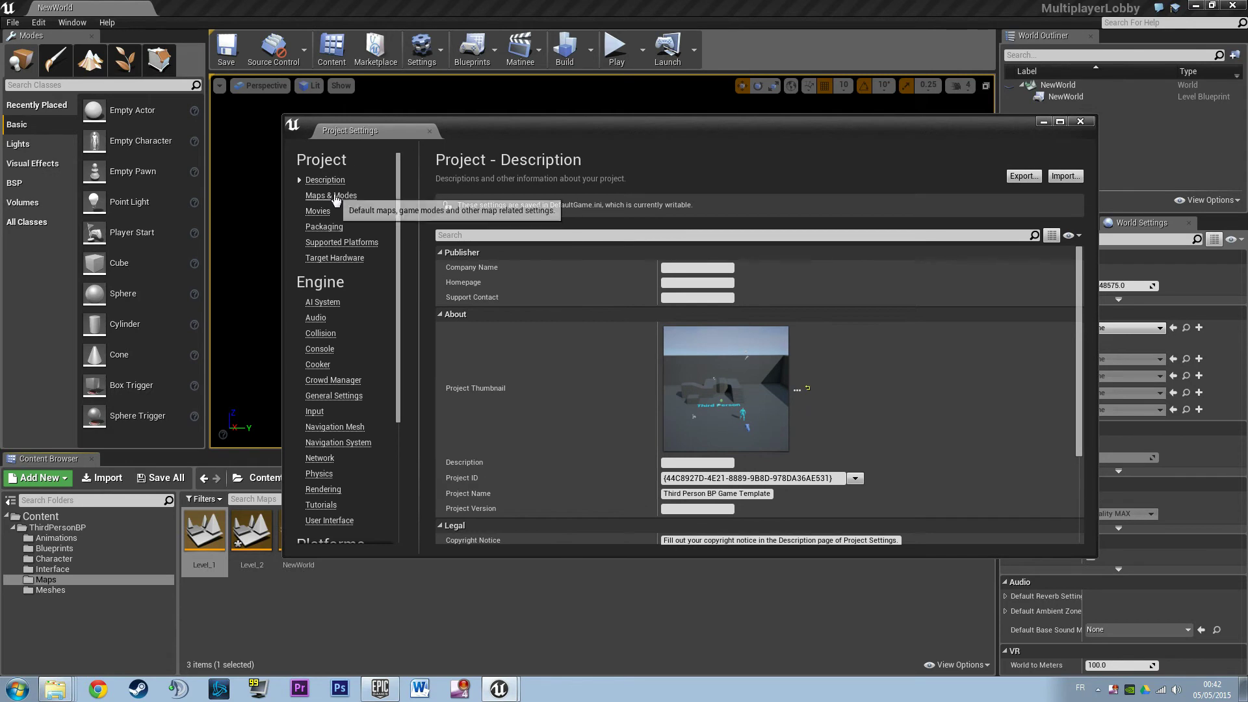
left_click(319, 195)
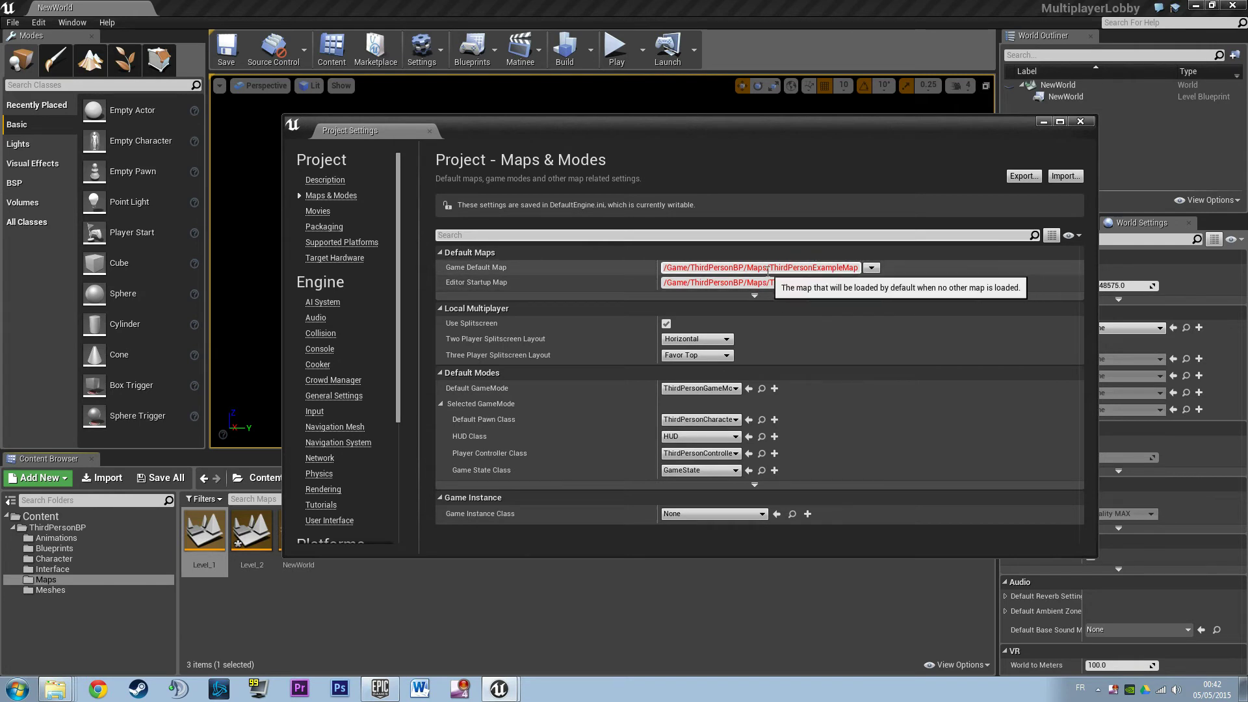
left_click(872, 283)
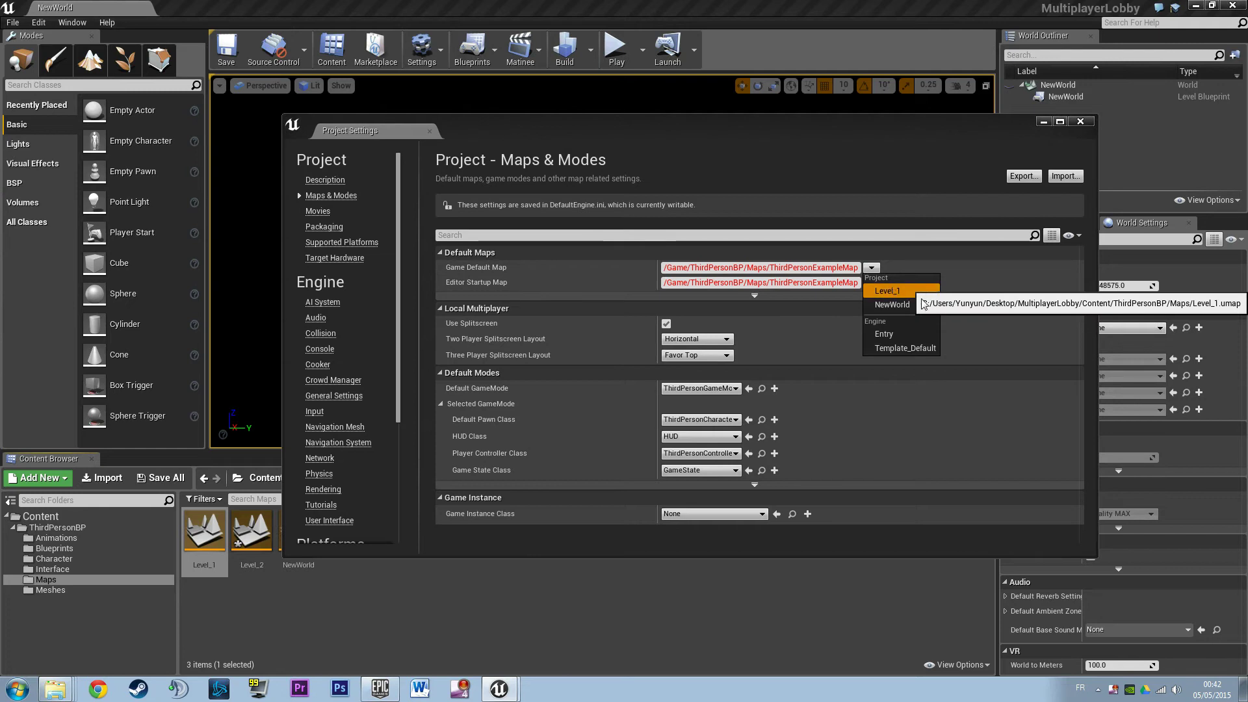
left_click(917, 293)
left_click(871, 282)
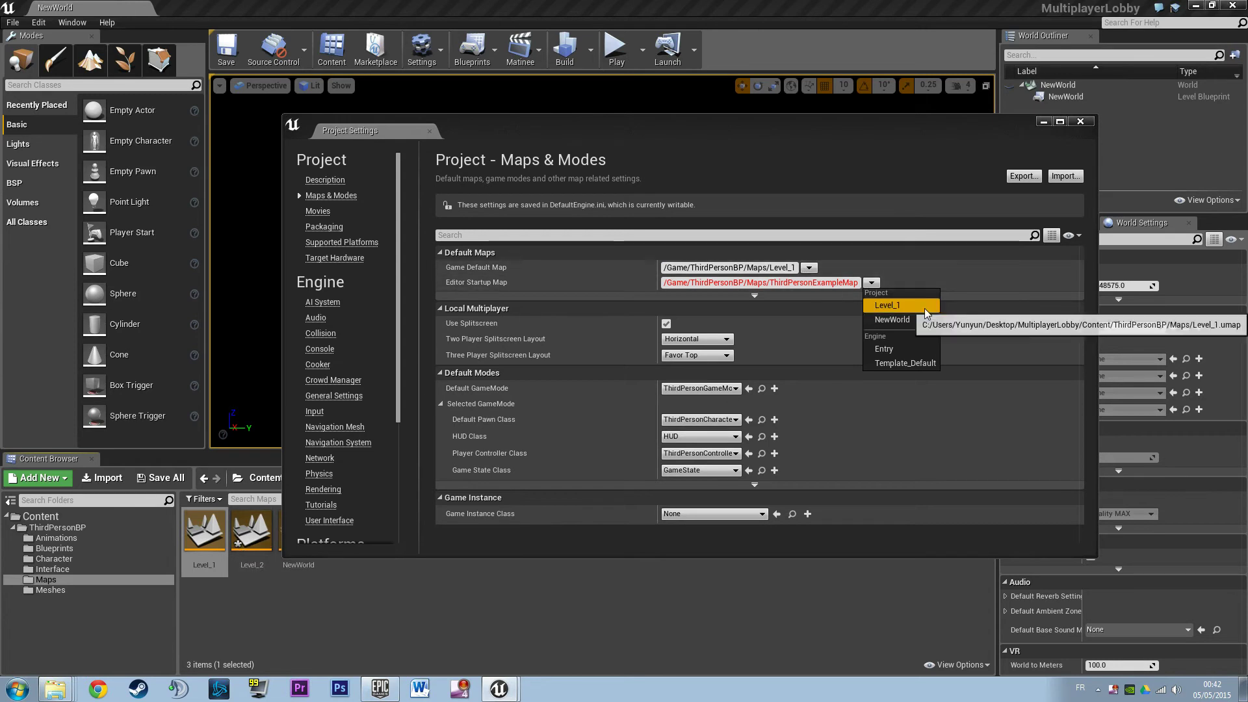
left_click(875, 305)
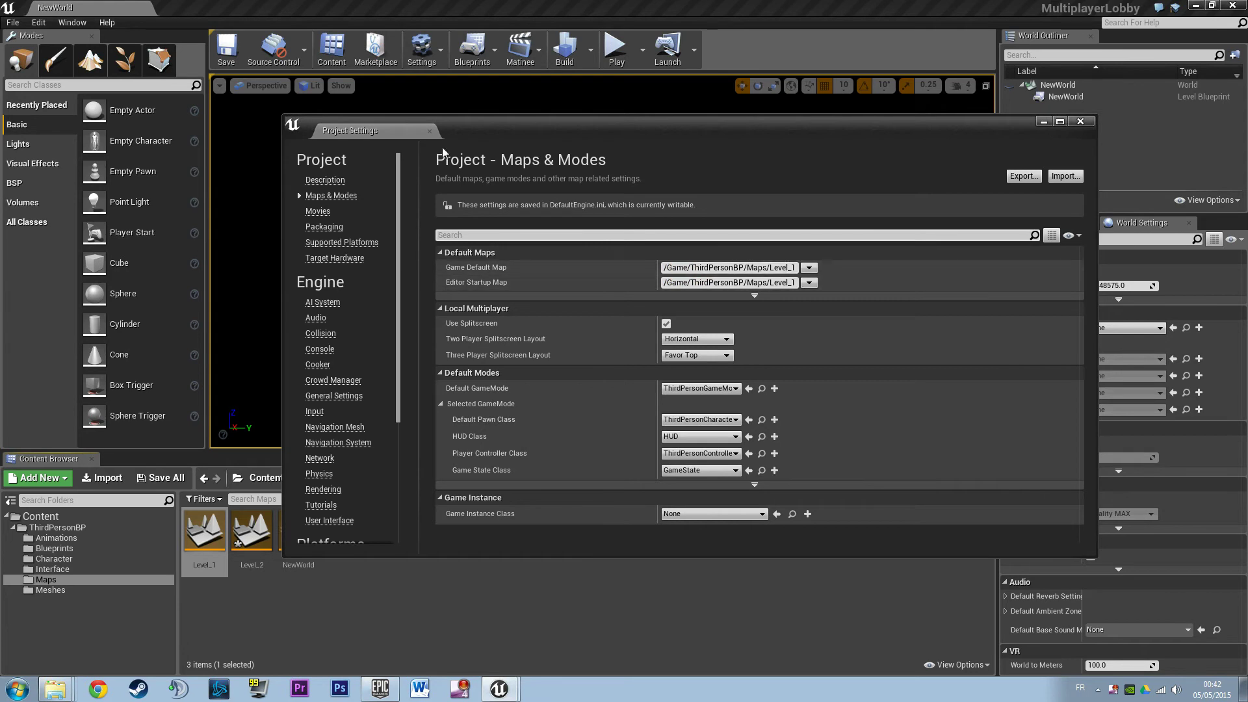
left_click(429, 130)
Save the current level and open the Level_1 map, saving the pending Level_2 content
left_click(228, 68)
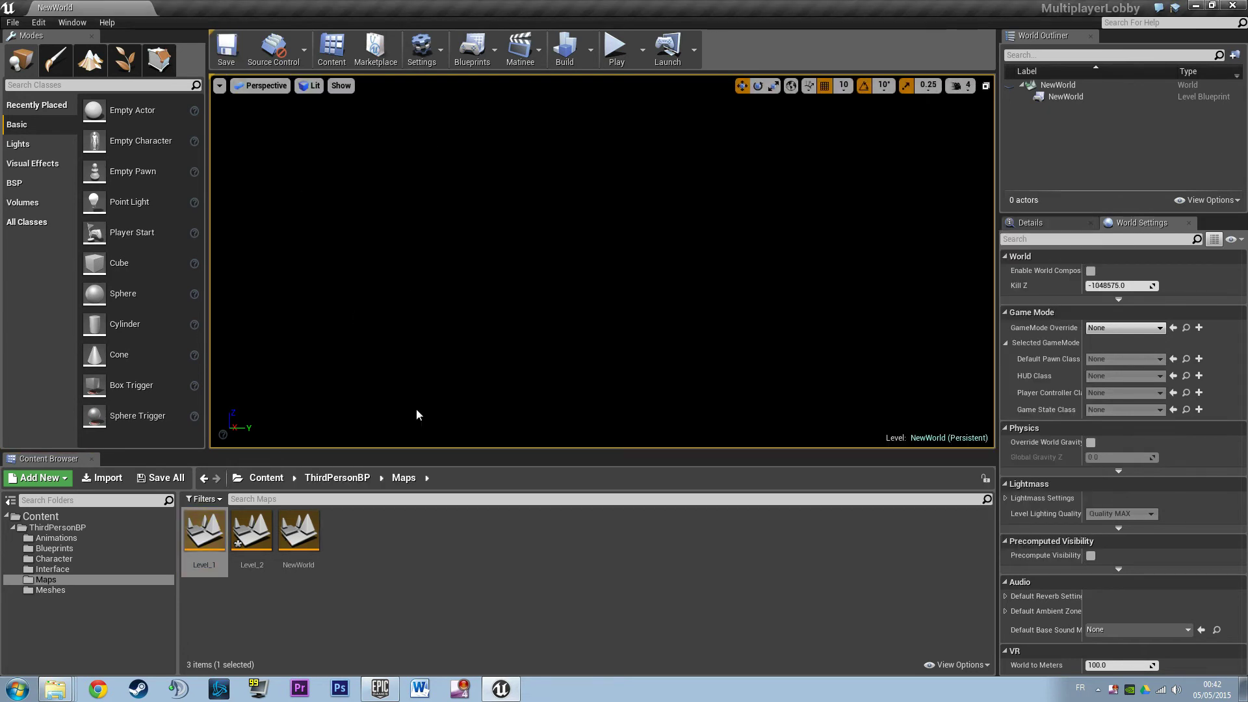
left_click(465, 591)
key("ctrl+shift+s")
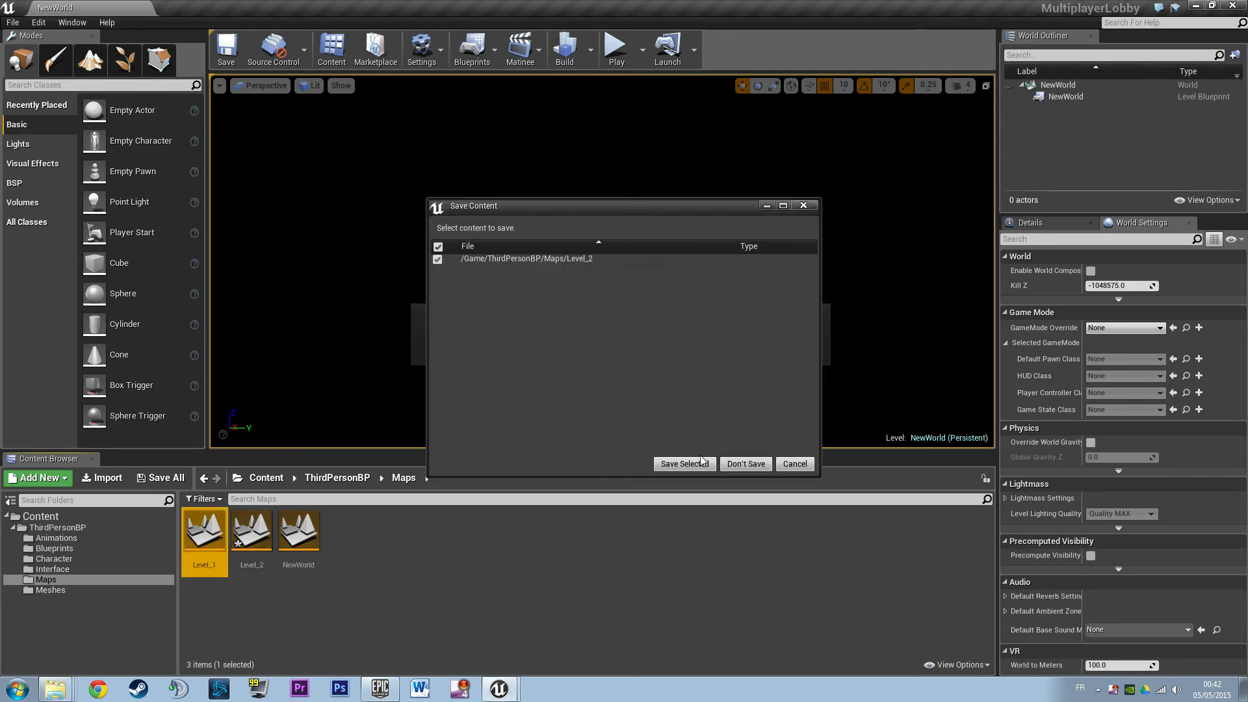
left_click(702, 461)
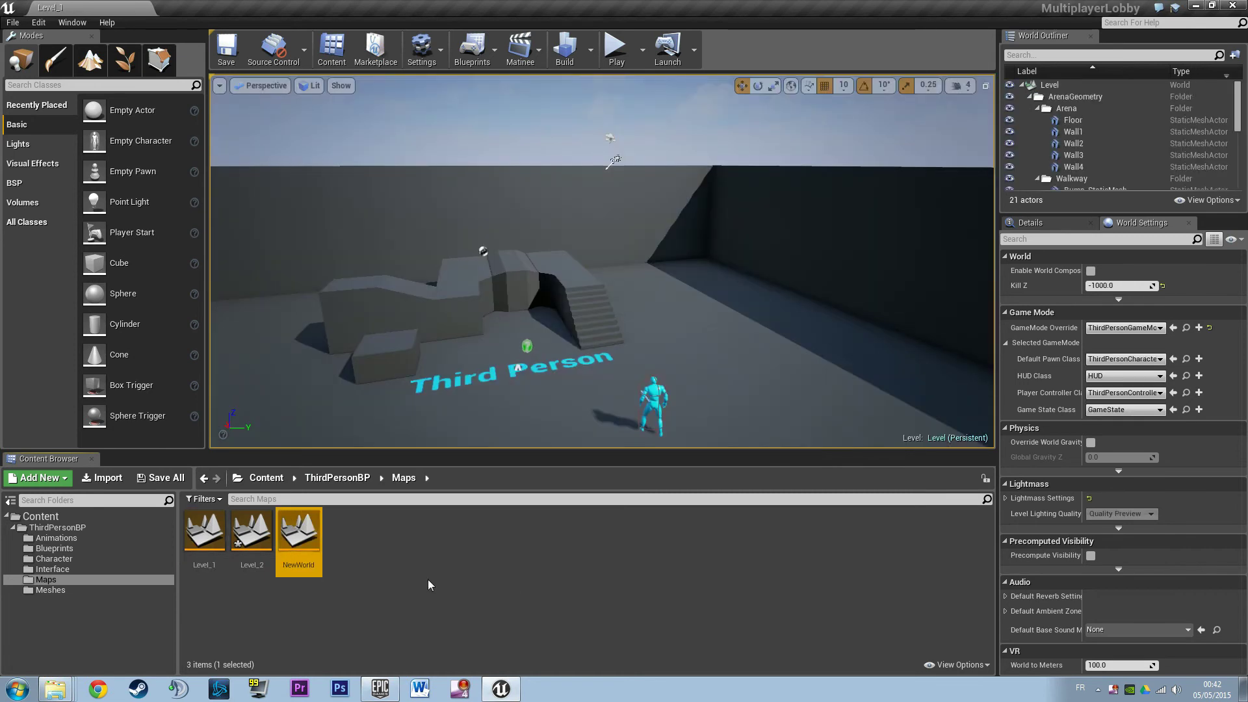
Delete the NewWorld level from the Maps folder and confirm the deletion
key("Delete")
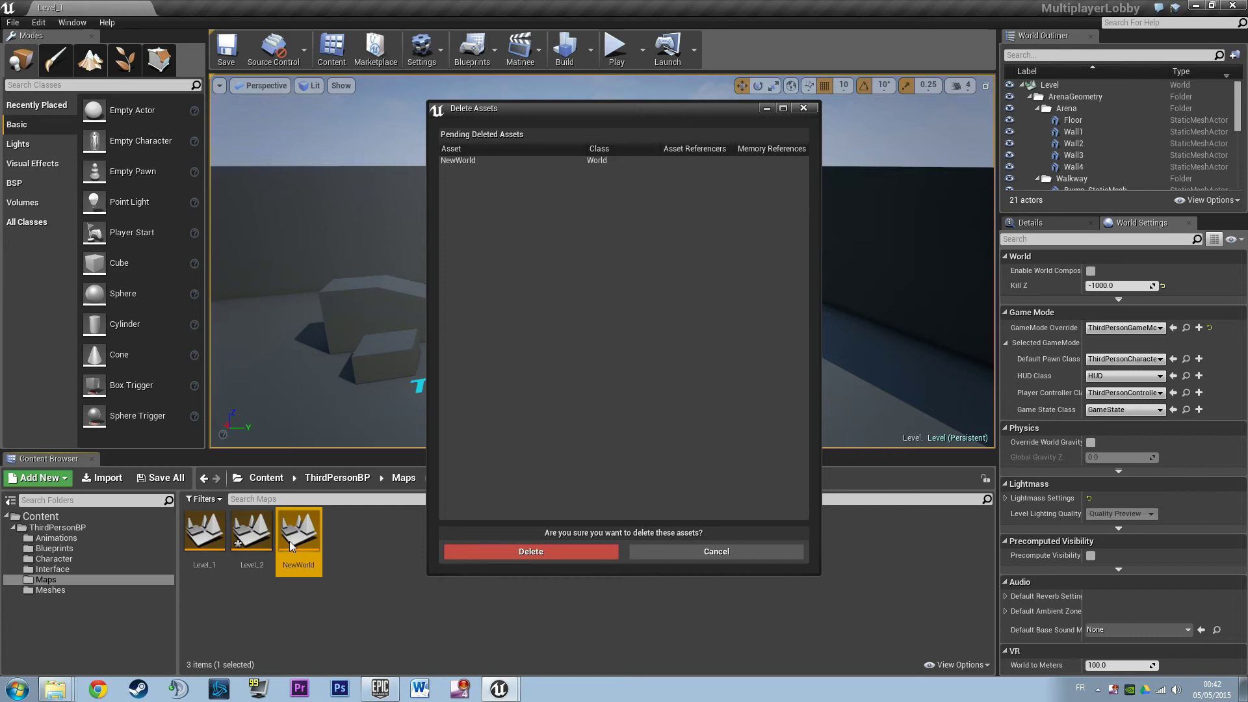
left_click(485, 545)
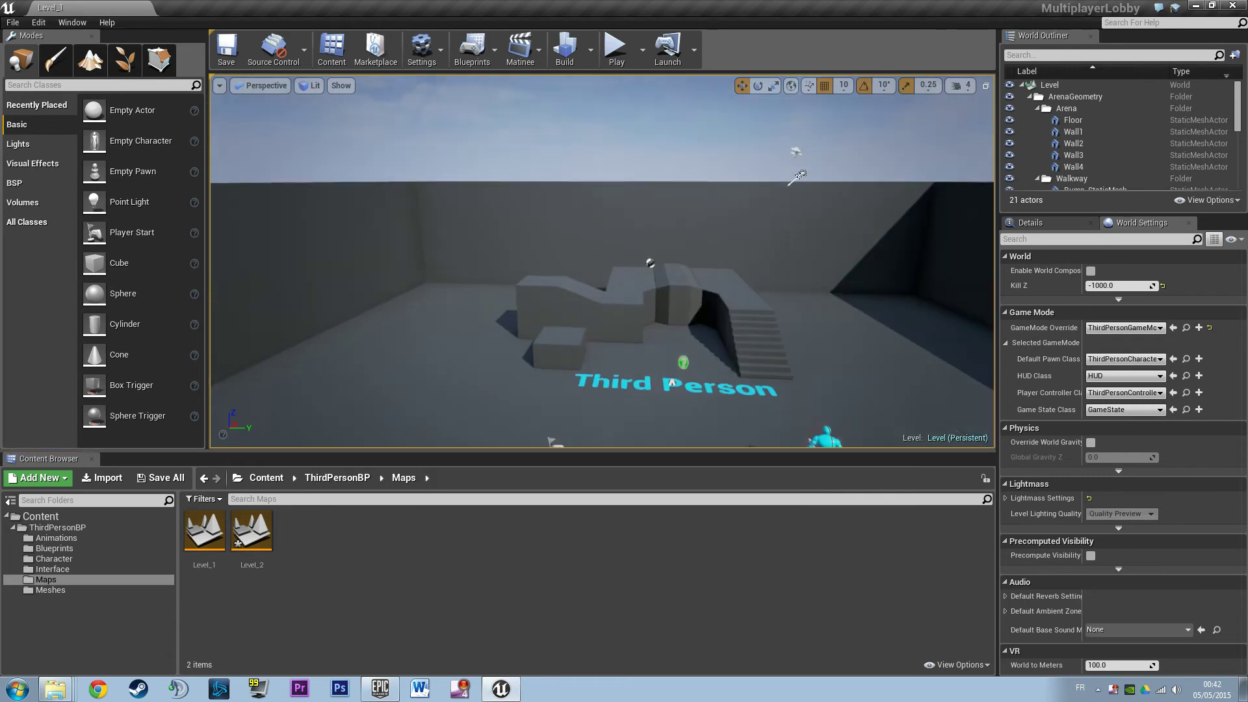
Open the Level_2 map, saving its pending content
right_click_drag(702, 152, 515, 307)
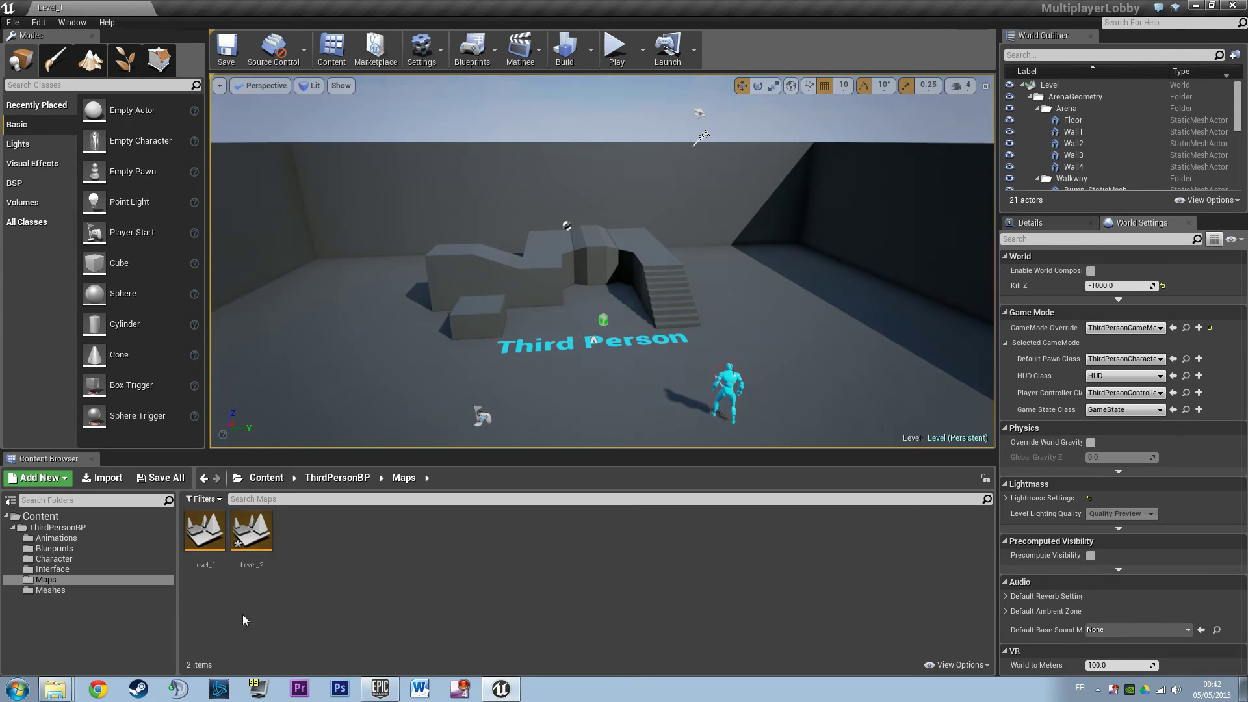
double_click(258, 558)
left_click(668, 465)
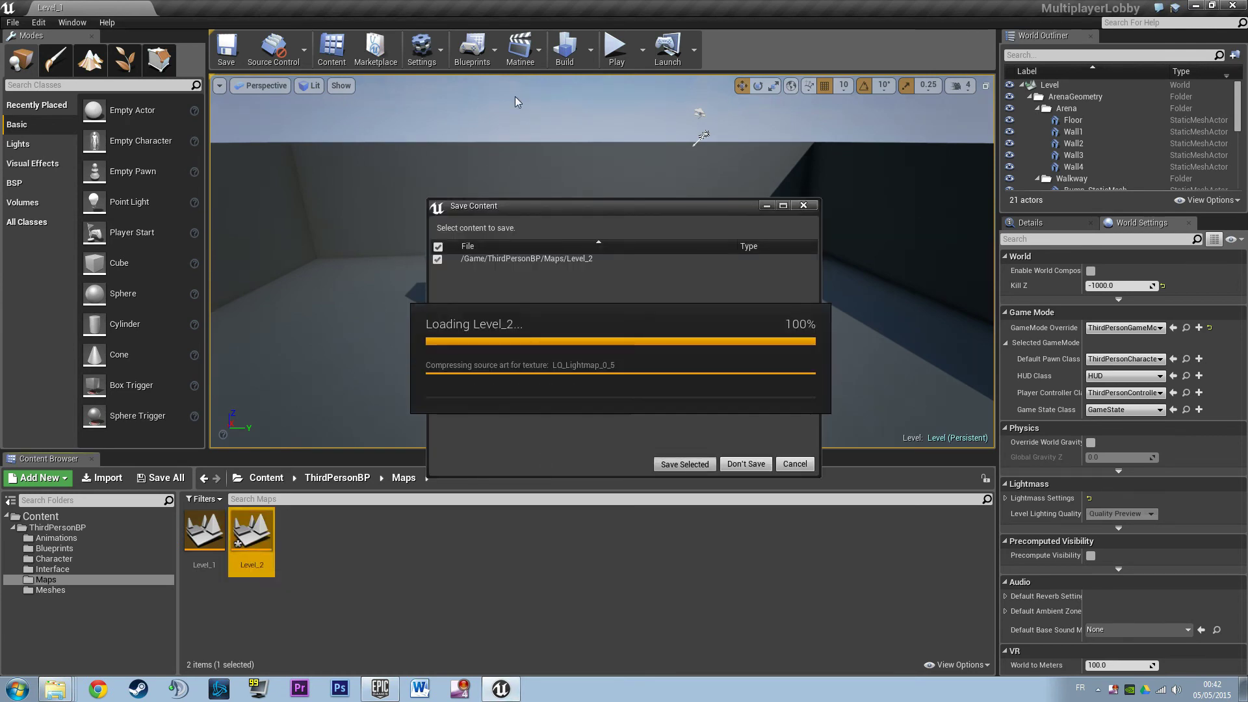
Filter the level's actors by "light", select the stationary directional light and show its details
right_click_drag(693, 257, 625, 188)
right_click_drag(844, 287, 844, 323)
left_click(1029, 53)
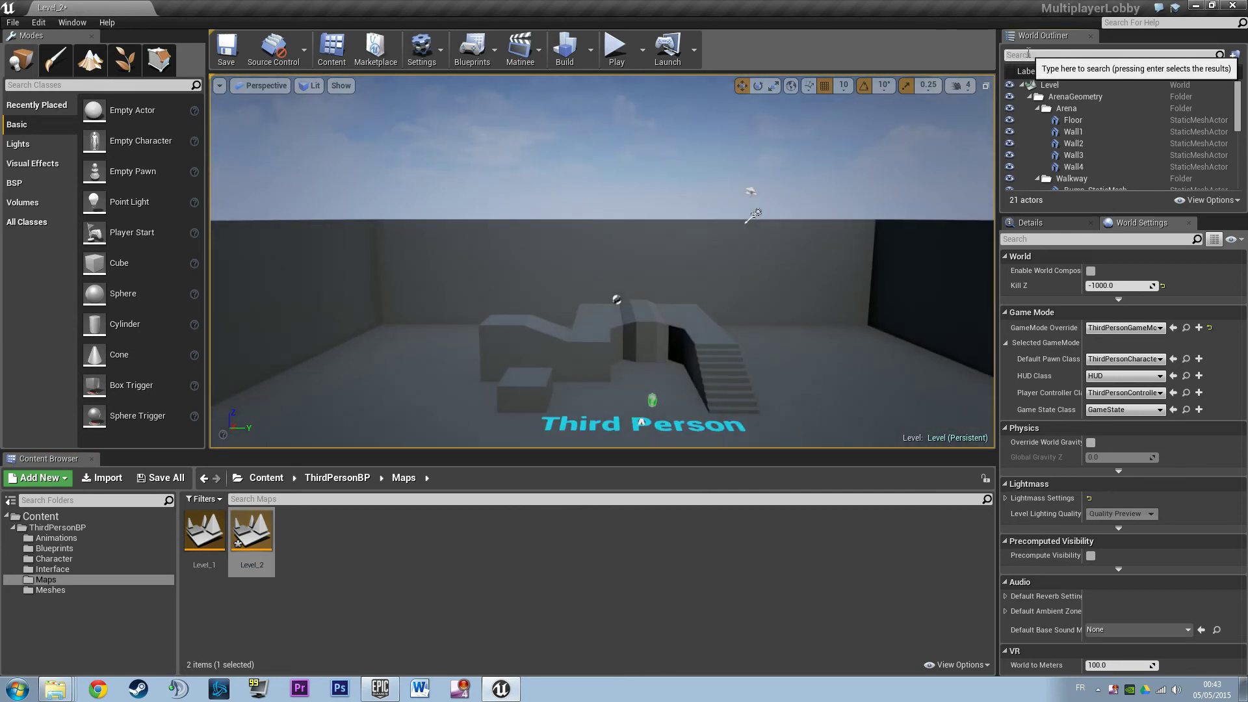
type("light")
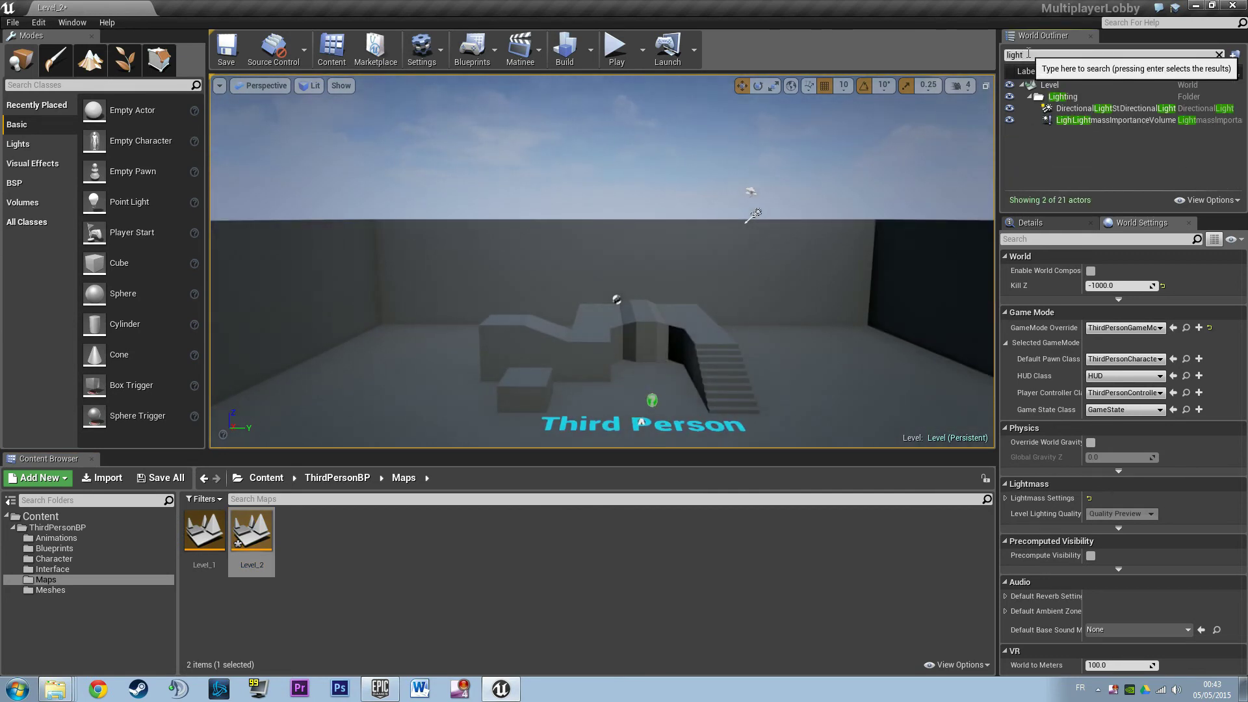
left_click(1079, 120)
left_click(1068, 109)
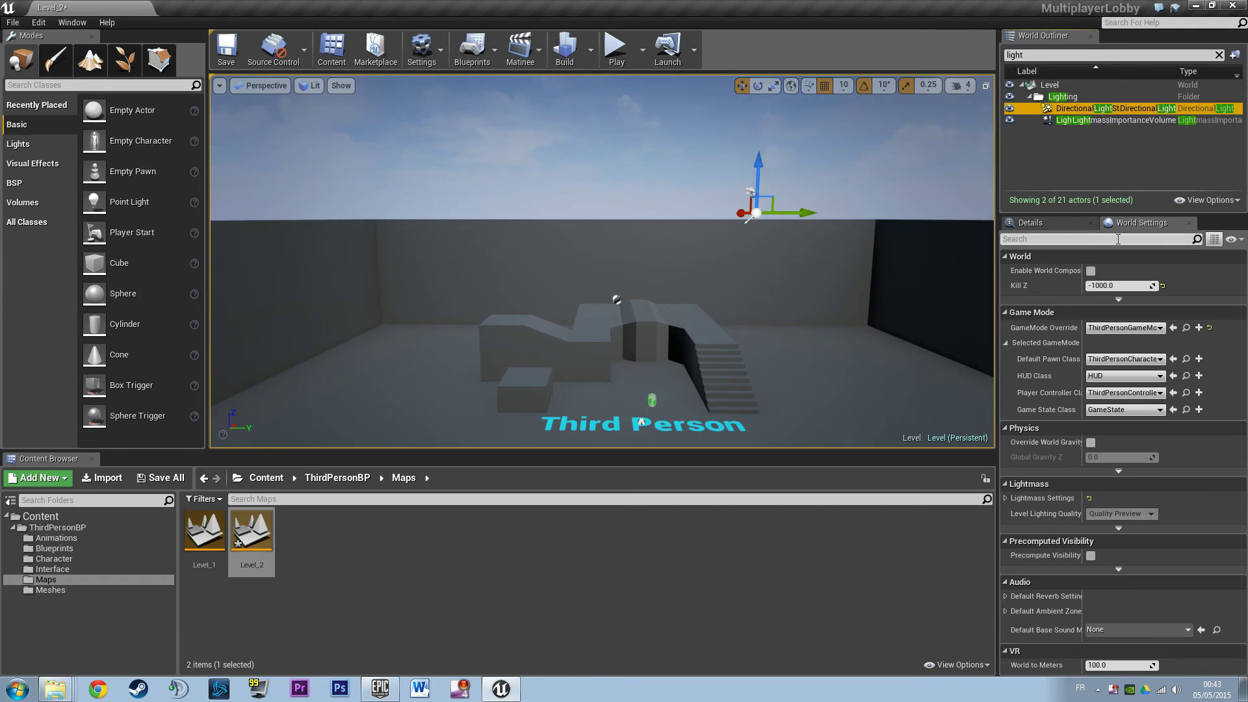
left_click(1068, 225)
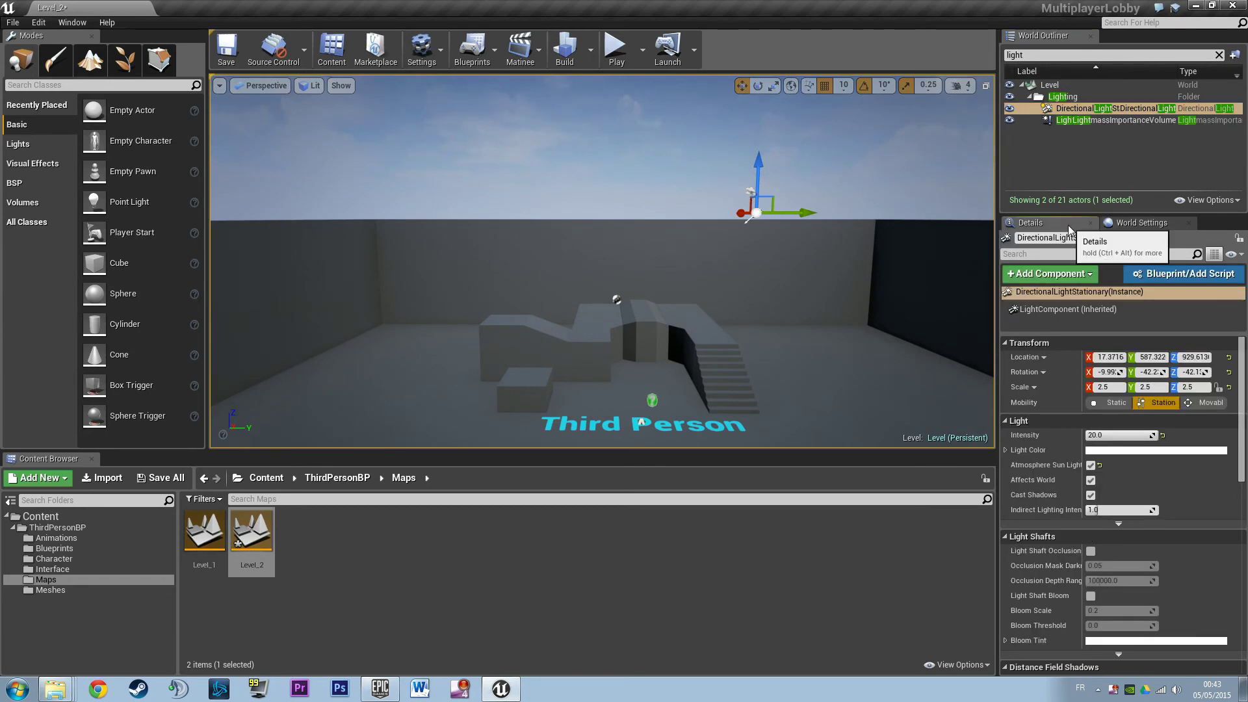
Set the directional light's color to a warm orange, hex FFC26CFF, and save Level_2
left_click(1098, 451)
mouse_move(980, 456)
left_mouse_down()
mouse_move(953, 446)
mouse_move(938, 462)
mouse_move(972, 502)
mouse_move(1016, 516)
mouse_move(1004, 510)
left_mouse_up()
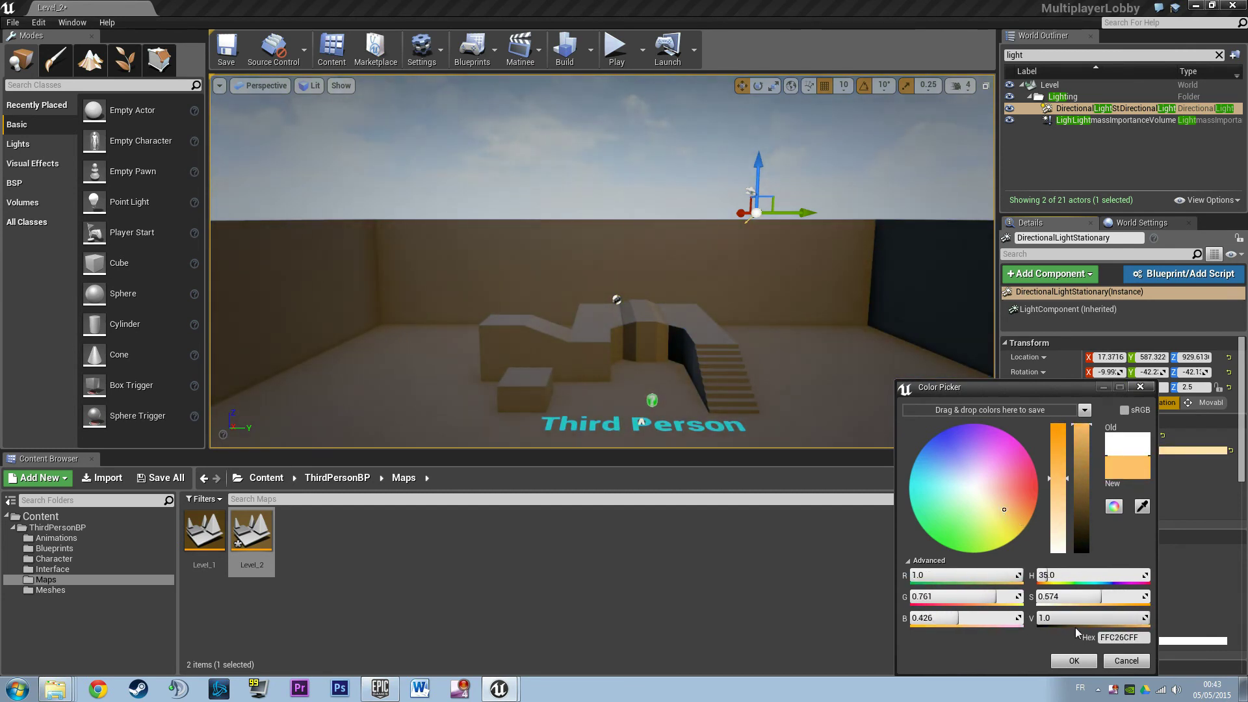
left_click(1059, 660)
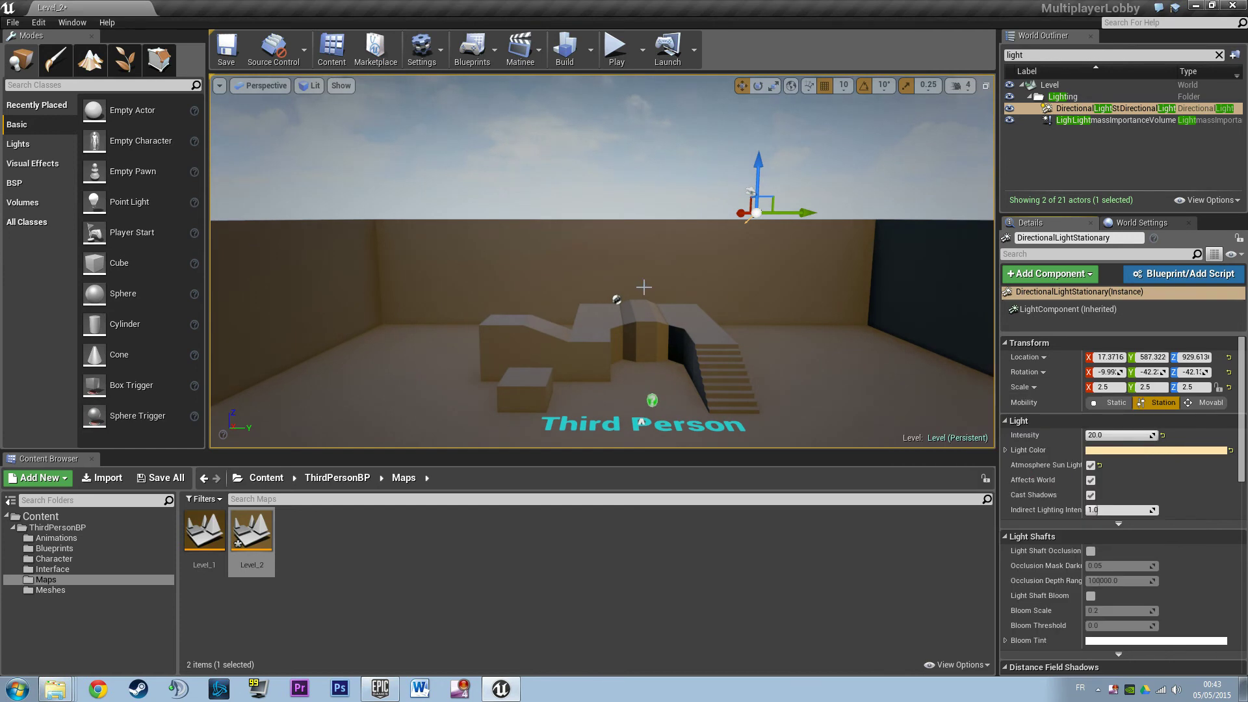
right_click_drag(621, 260, 718, 390)
key("s")
key("w")
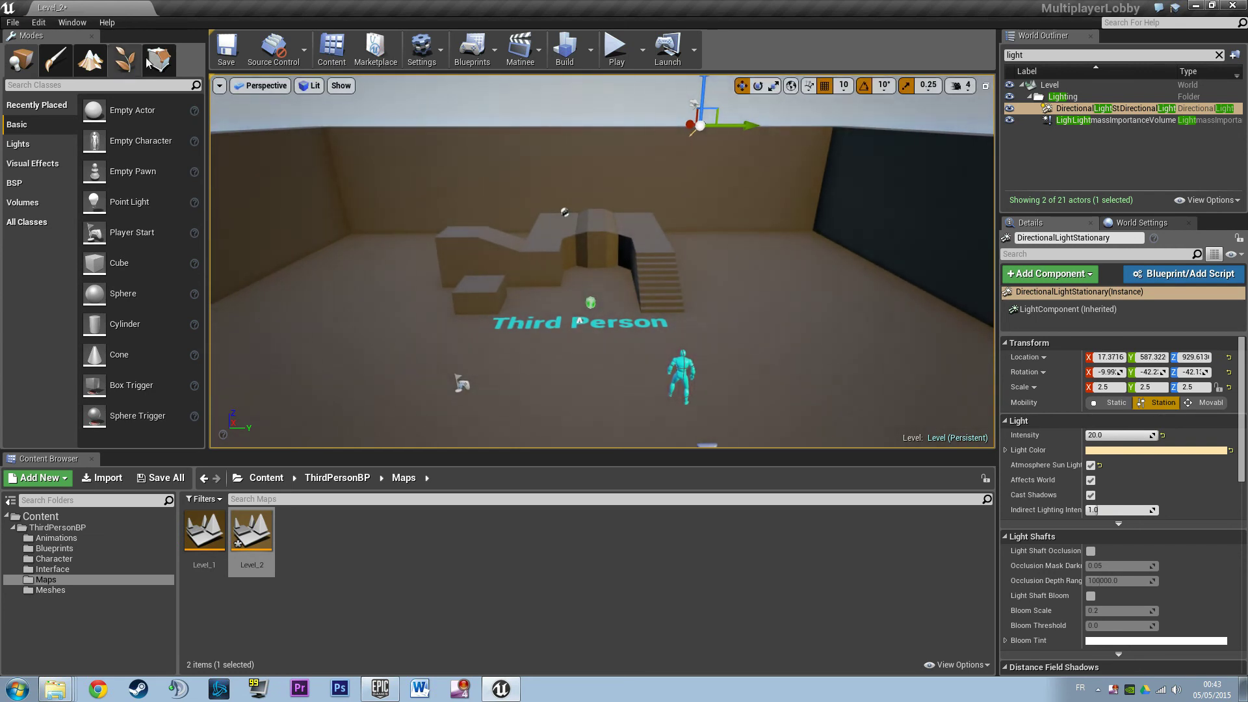
key("ctrl+s")
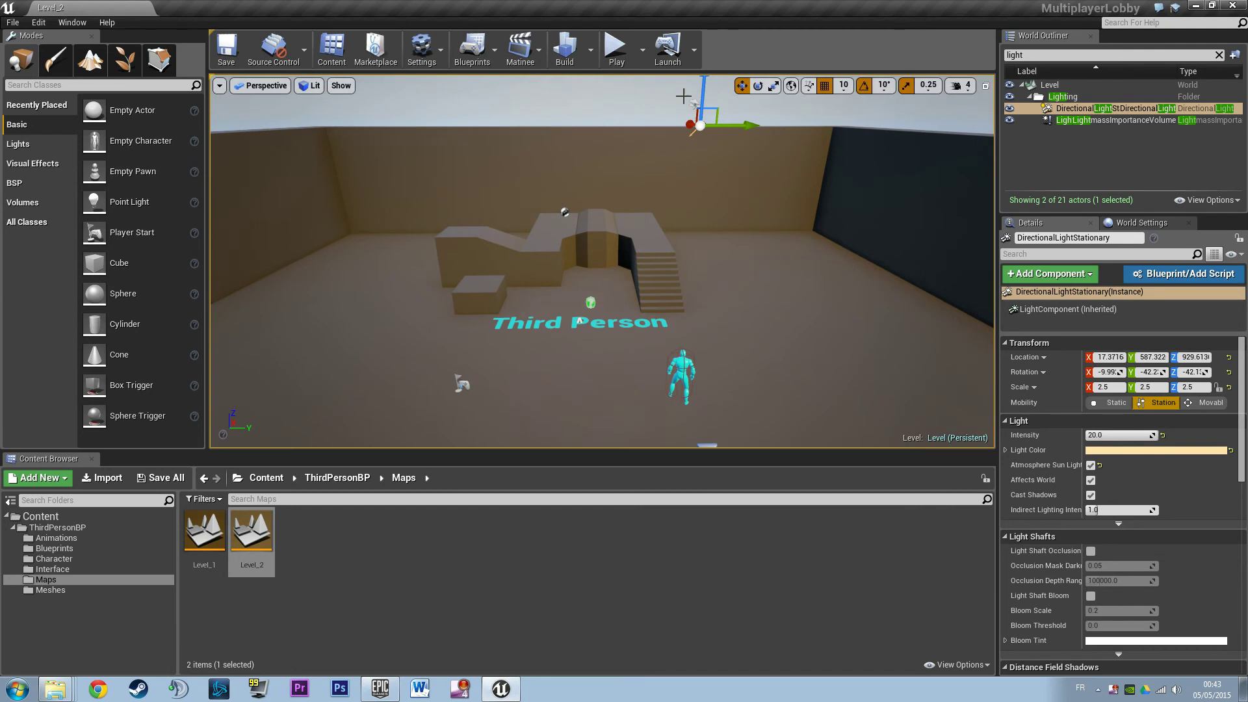
Play Level_2 in the selected viewport to test it, and stop the session
left_click(617, 49)
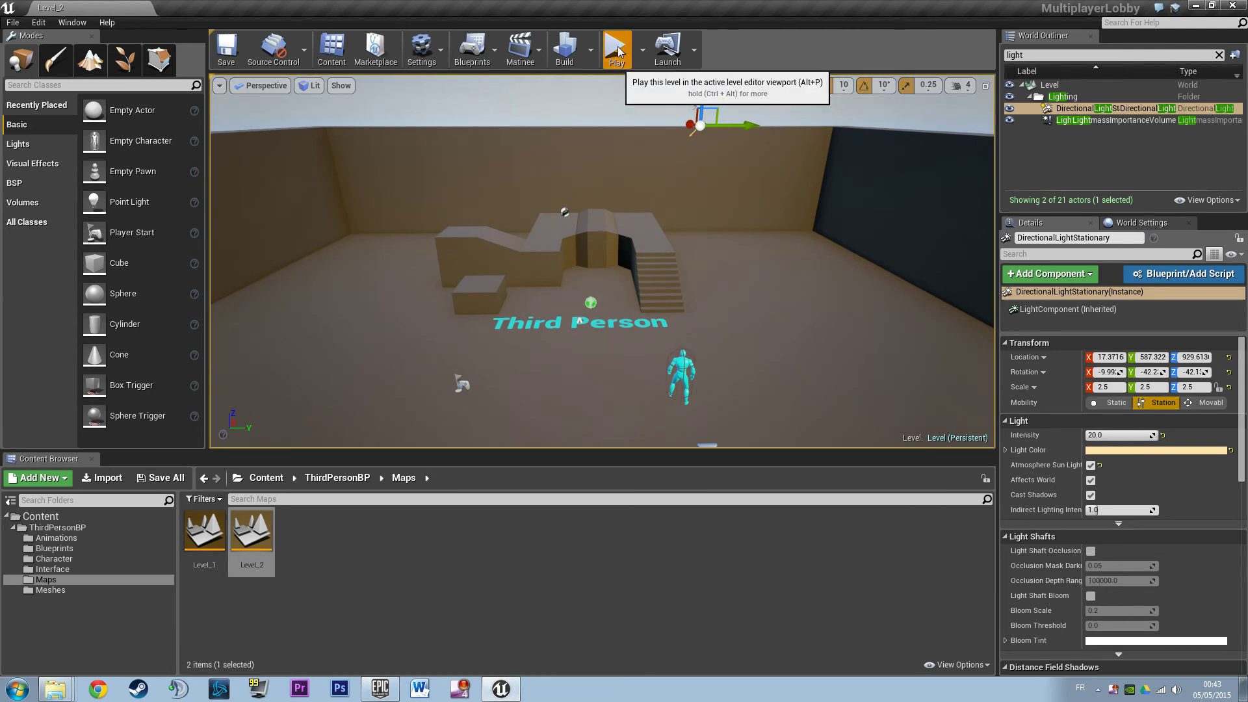
left_click(602, 261)
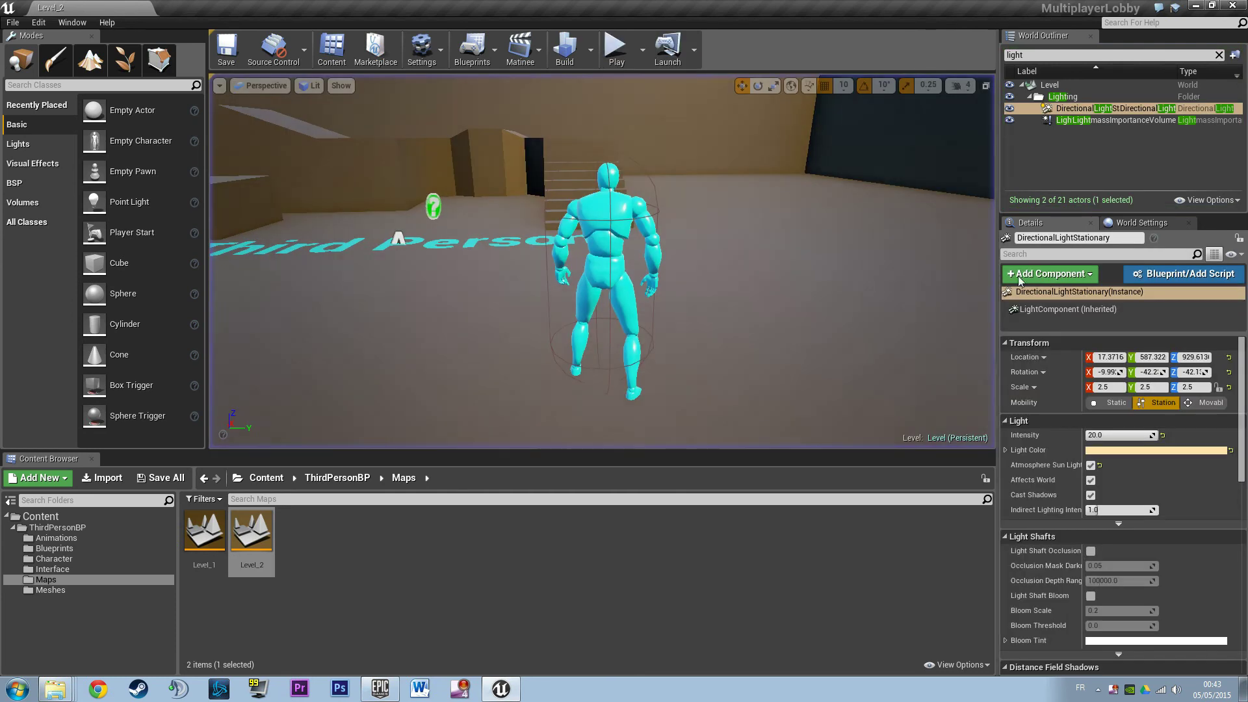
key("Escape")
Set the number of players for play sessions to 2
left_click(642, 50)
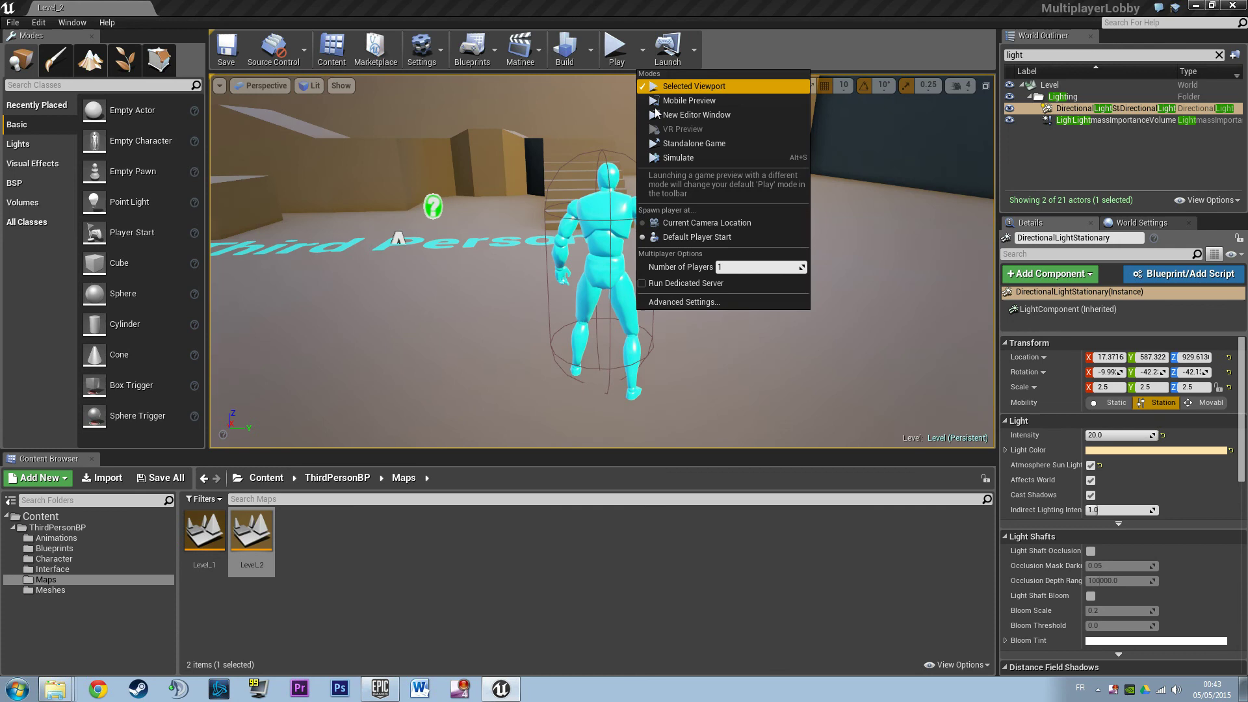
left_click(746, 264)
type("2")
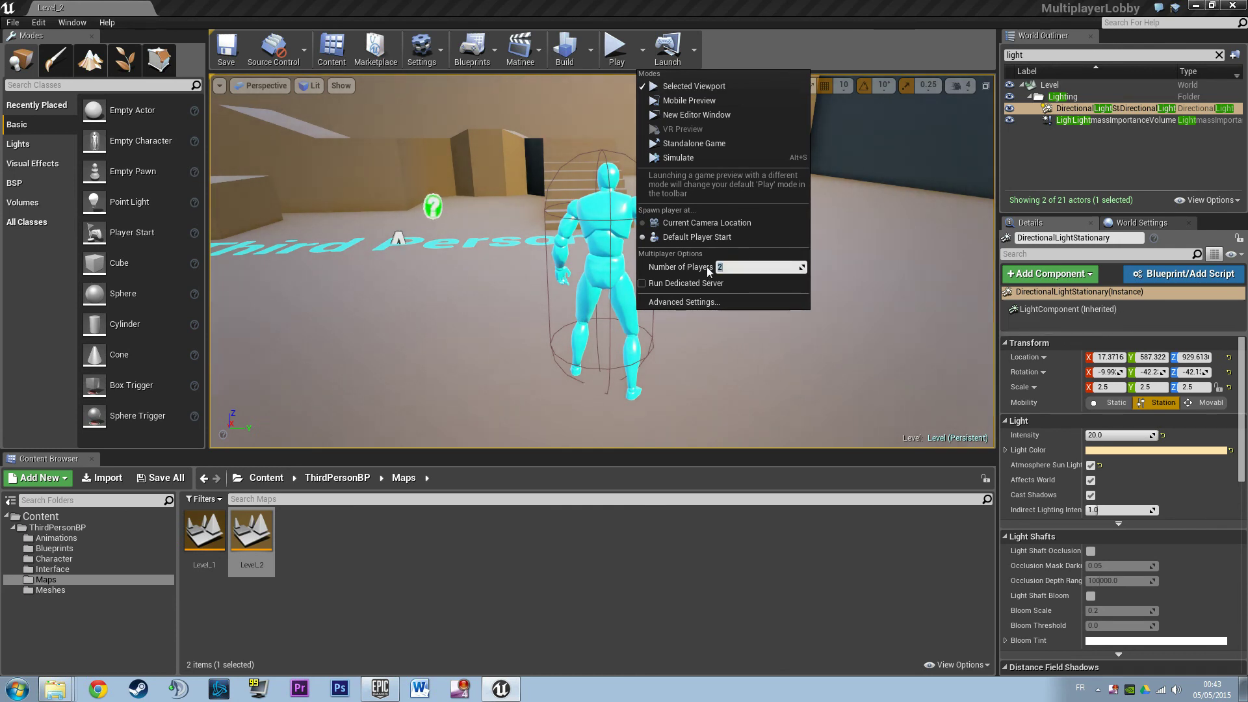
Set the new play window size to 700 by 500 in the advanced play settings and close the preferences
left_click(674, 305)
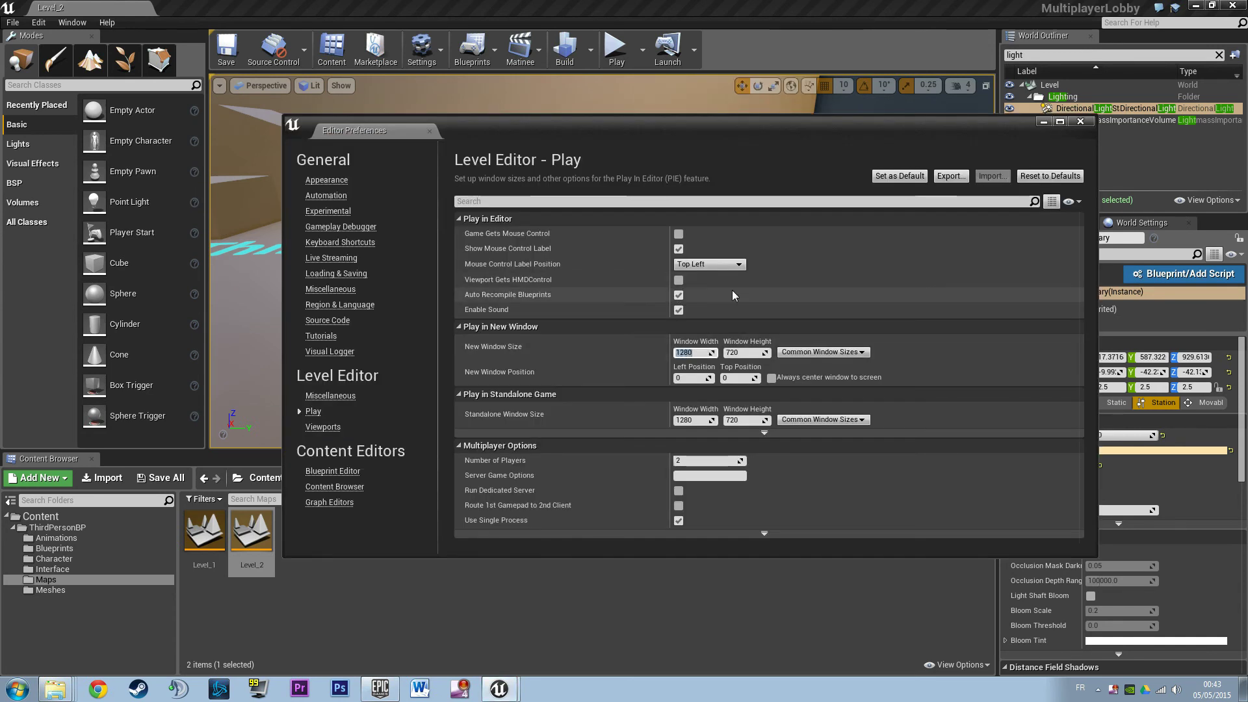
type("700")
key("Tab")
type("800")
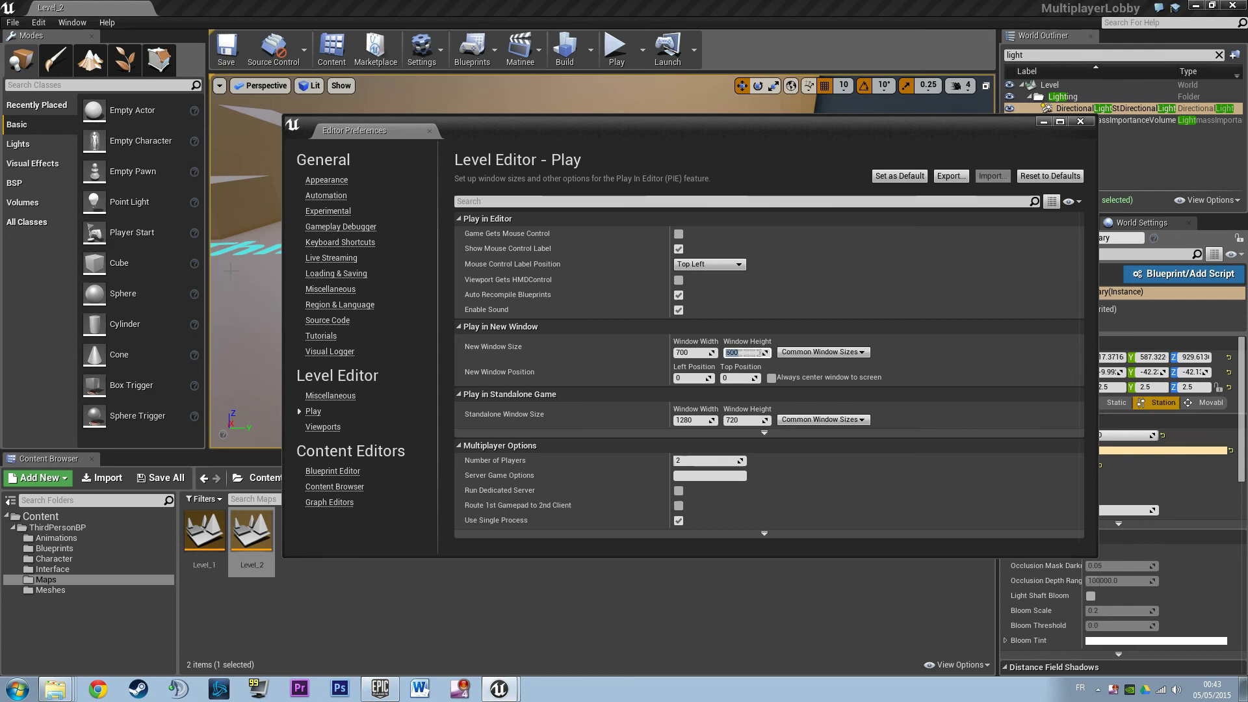
type("500")
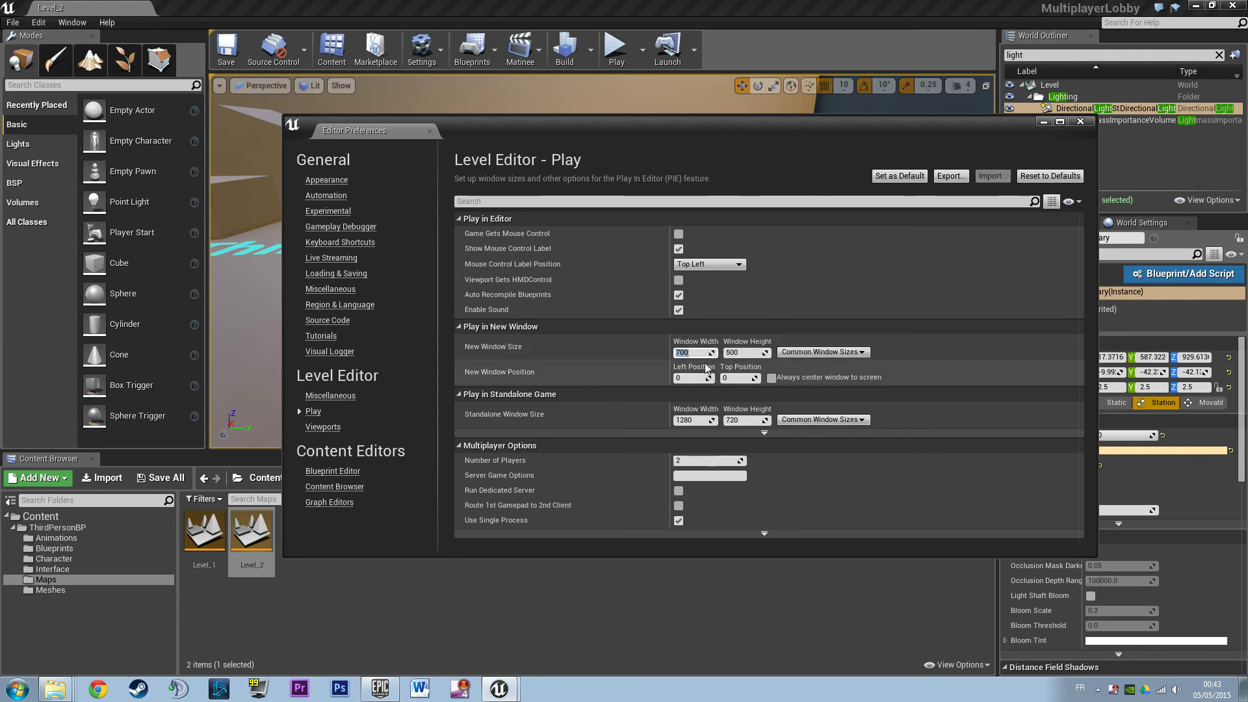
left_click(713, 353)
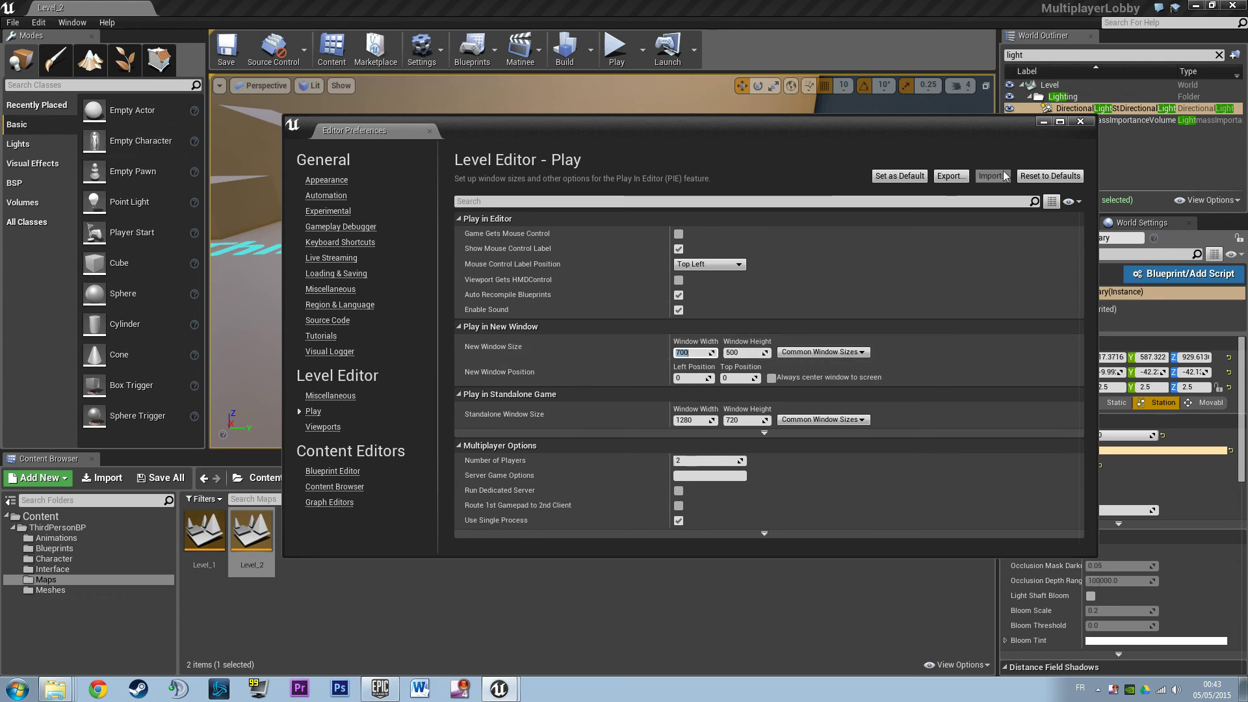
left_click(1080, 121)
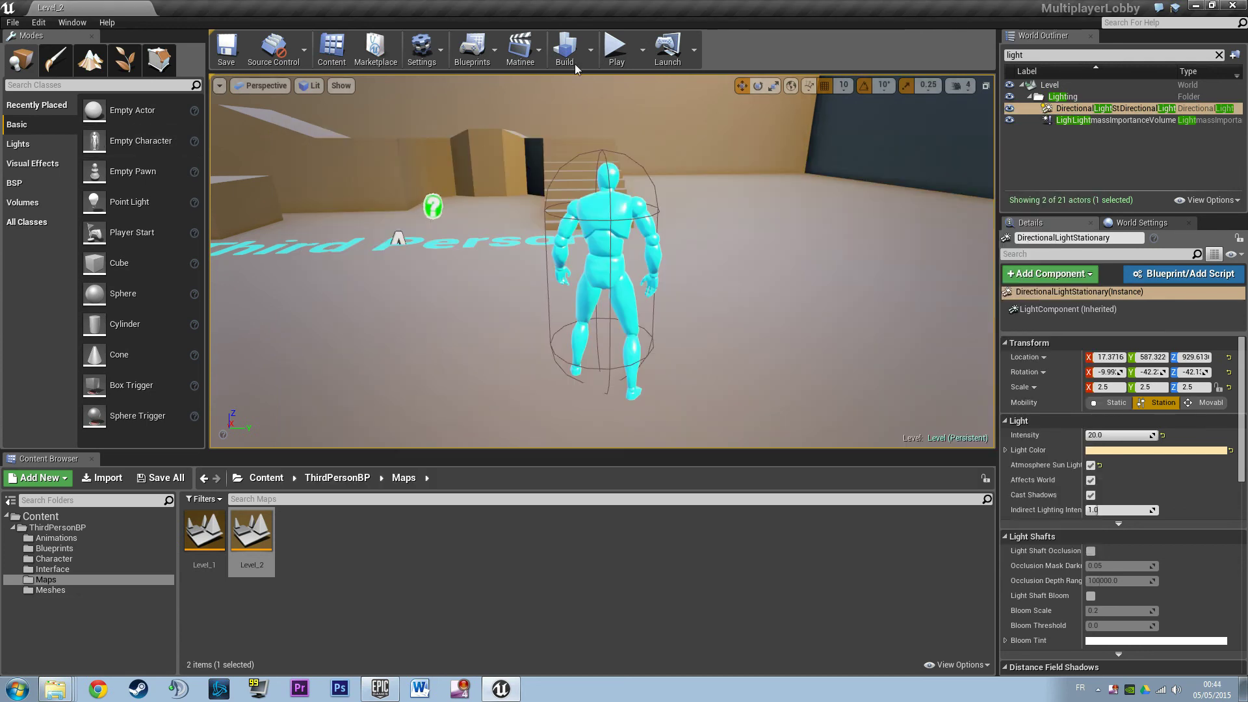
Run the two-player game in New Editor Window mode and stop the preview
left_click(643, 50)
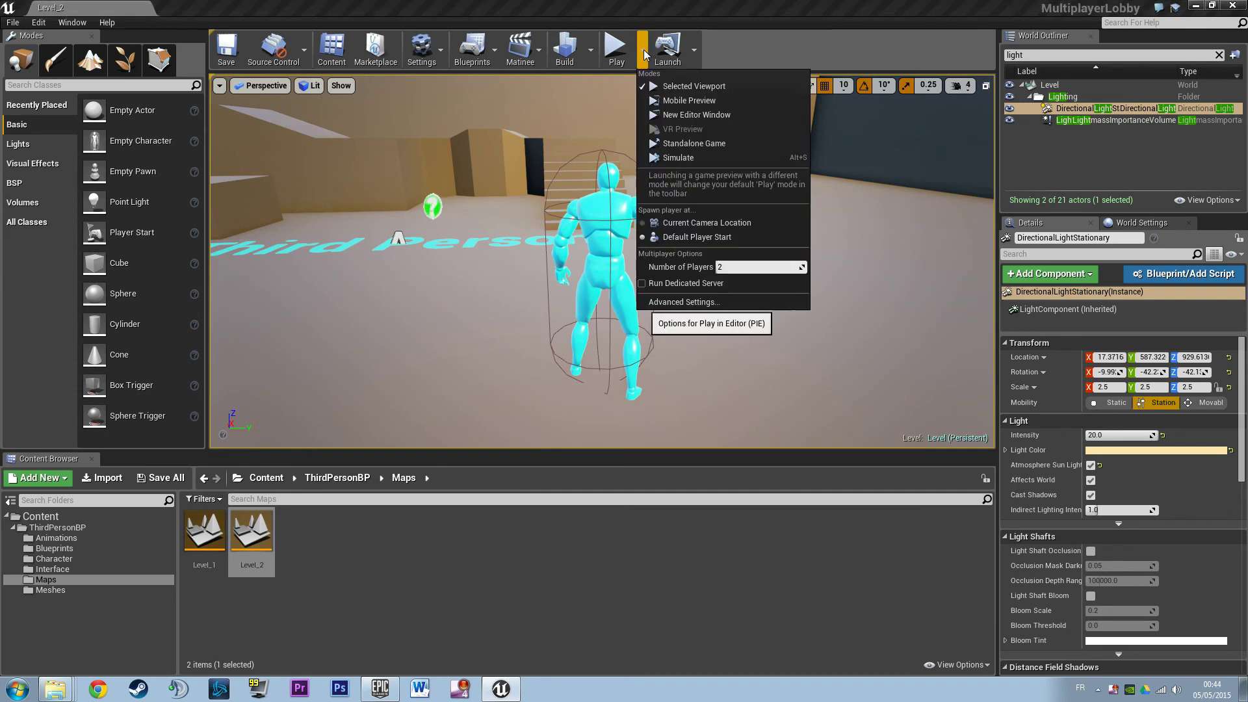
left_click(700, 116)
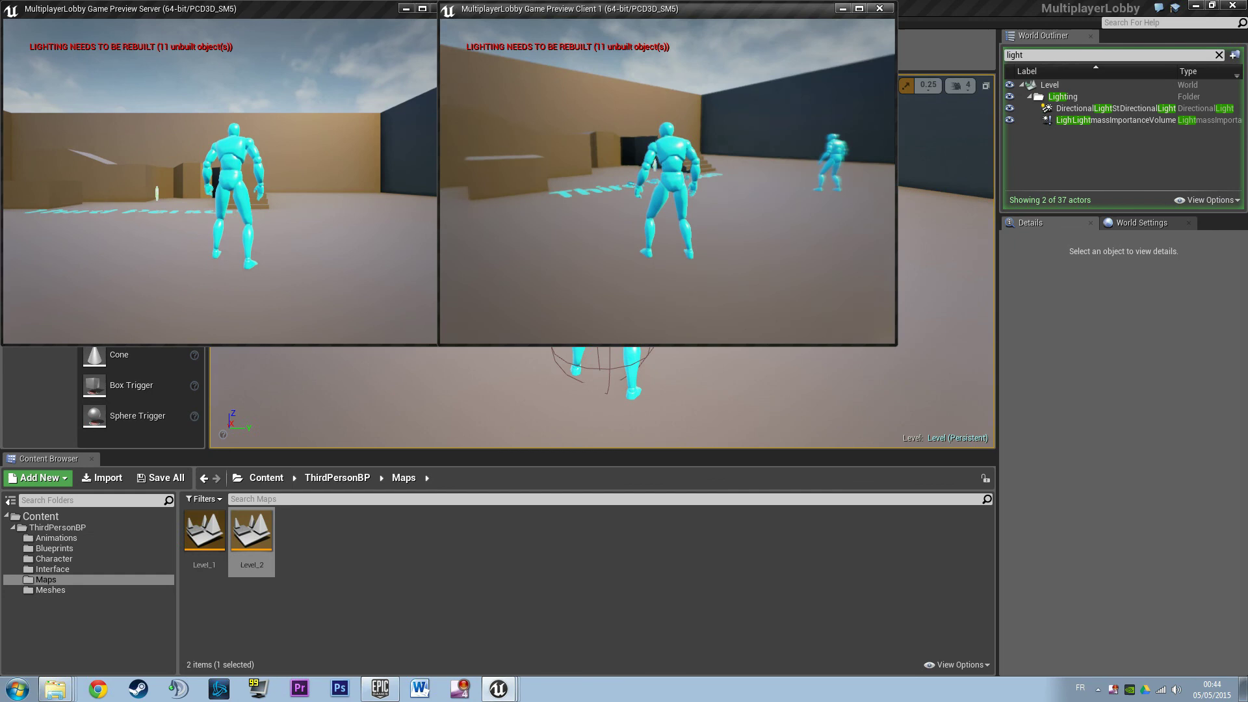
key("Escape")
key("Escape")
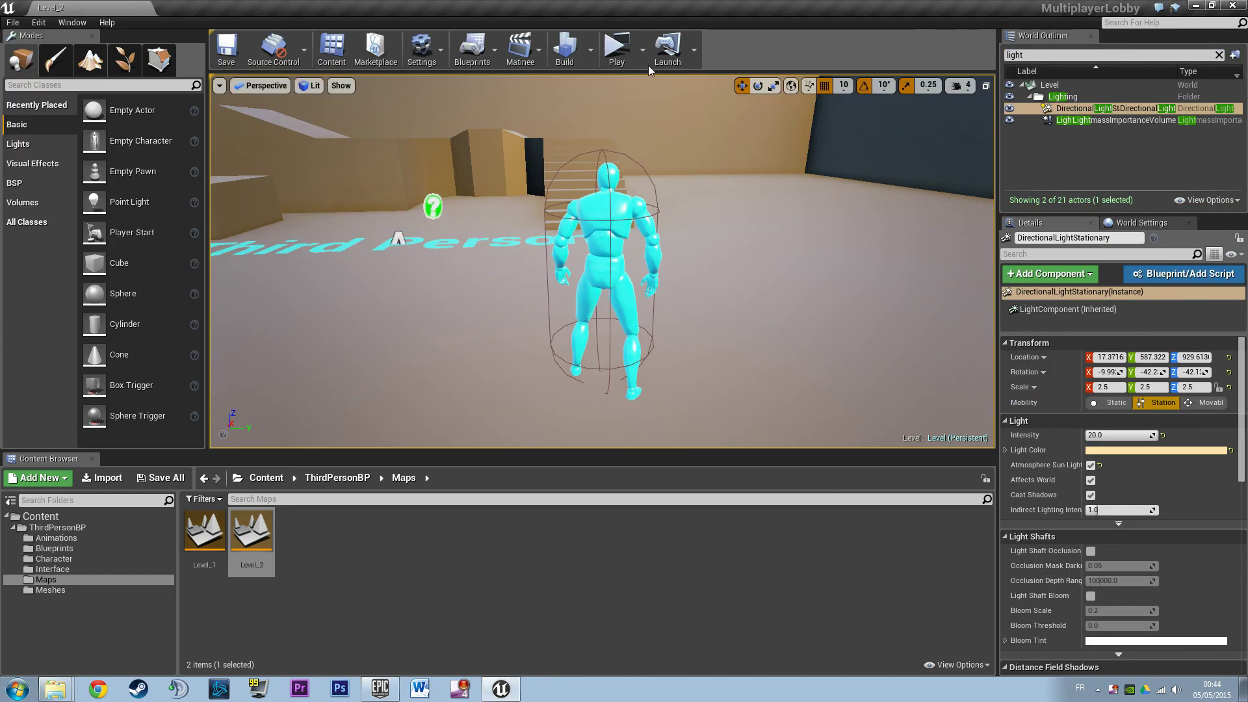
Run the two-player preview again without a dedicated server and move the client's character around the level
left_click(643, 50)
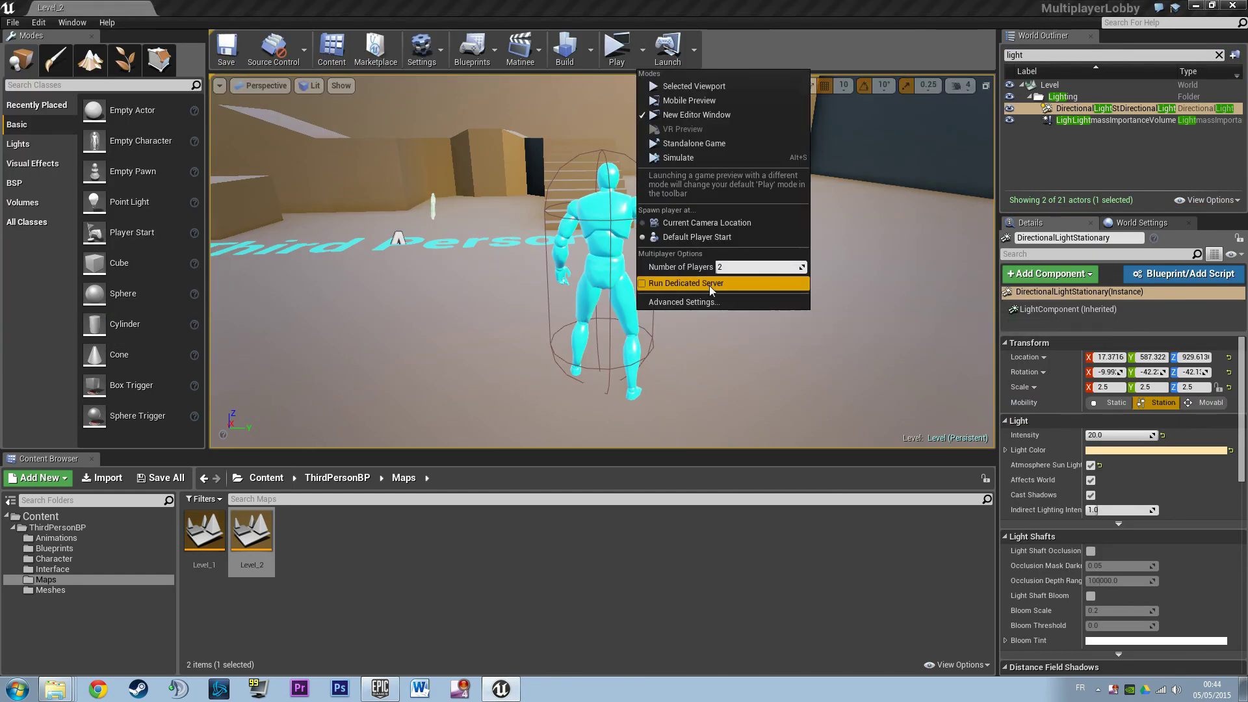
left_click(587, 524)
left_click(616, 48)
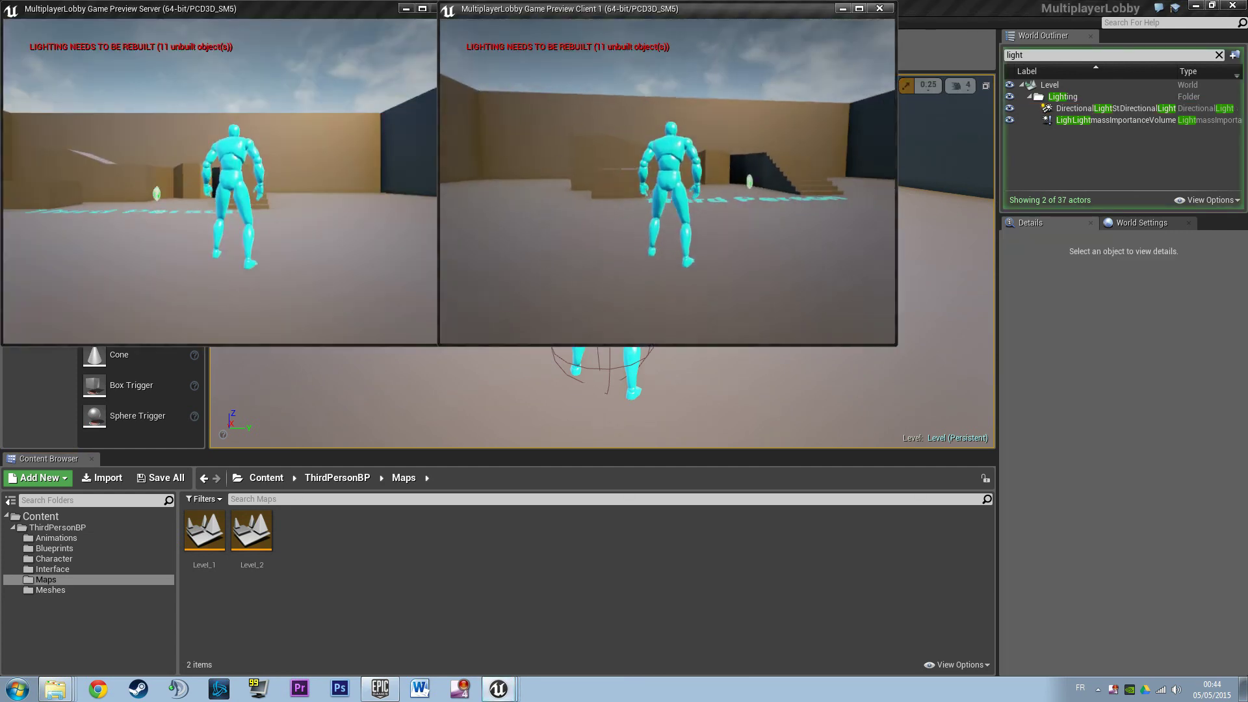
key("w")
key("d")
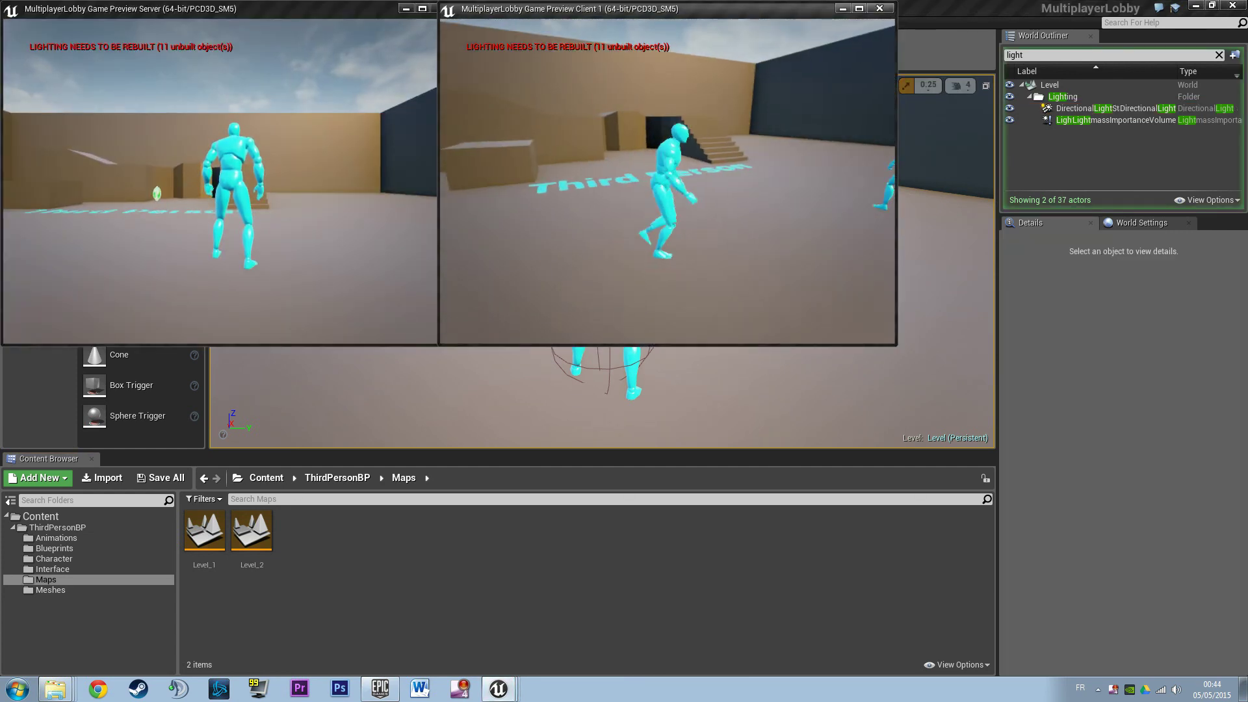
key("s")
Switch to the server preview window, run its character around the stairs to check replication, and stop the preview
key("alt+Tab")
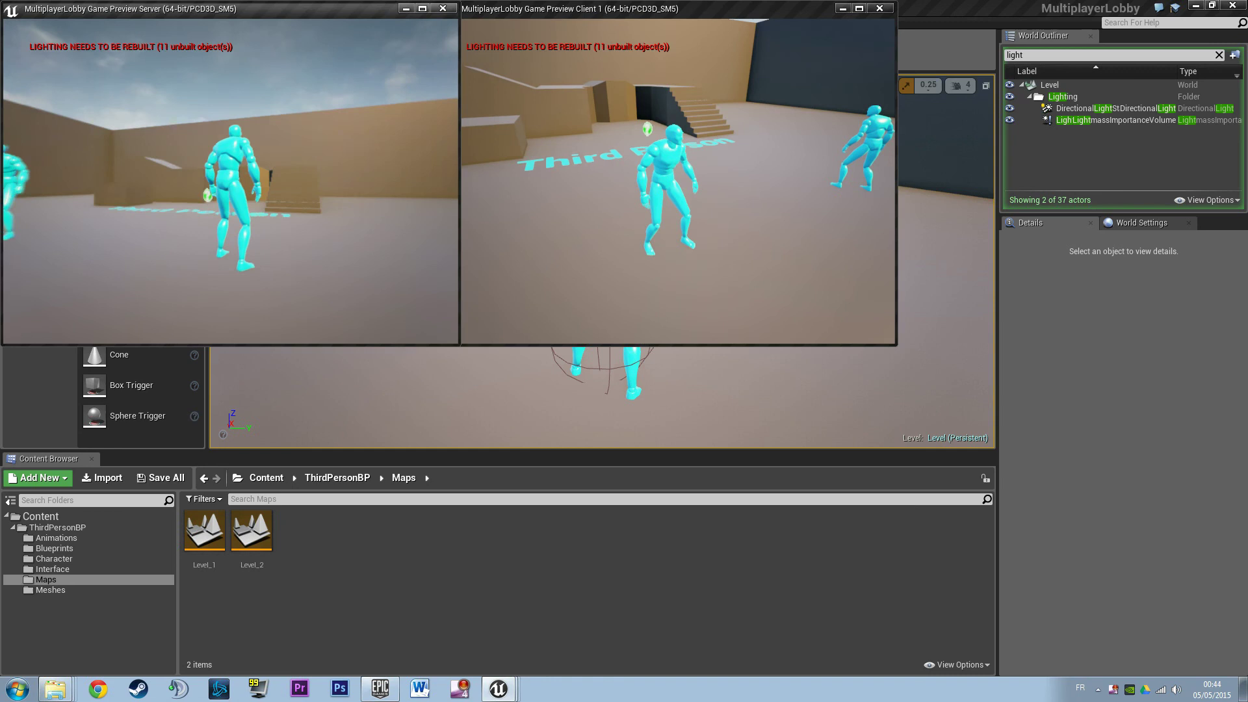
key("w")
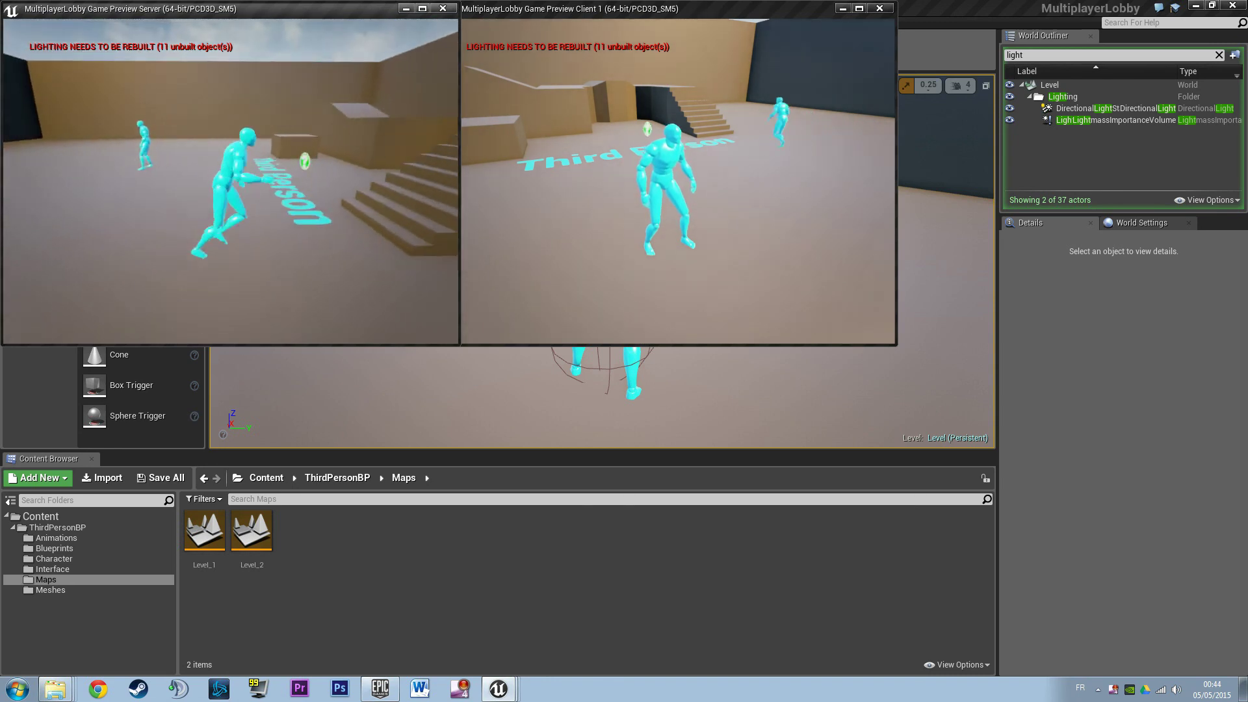
key("w")
key("d")
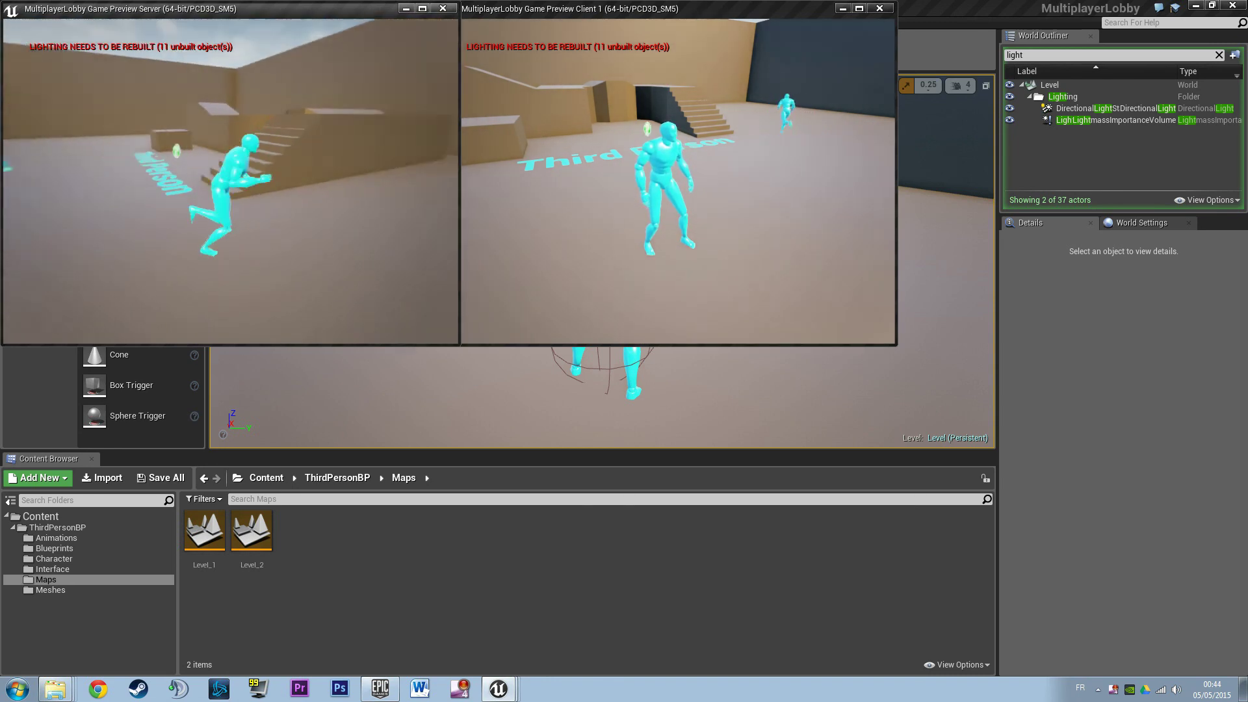
key("w")
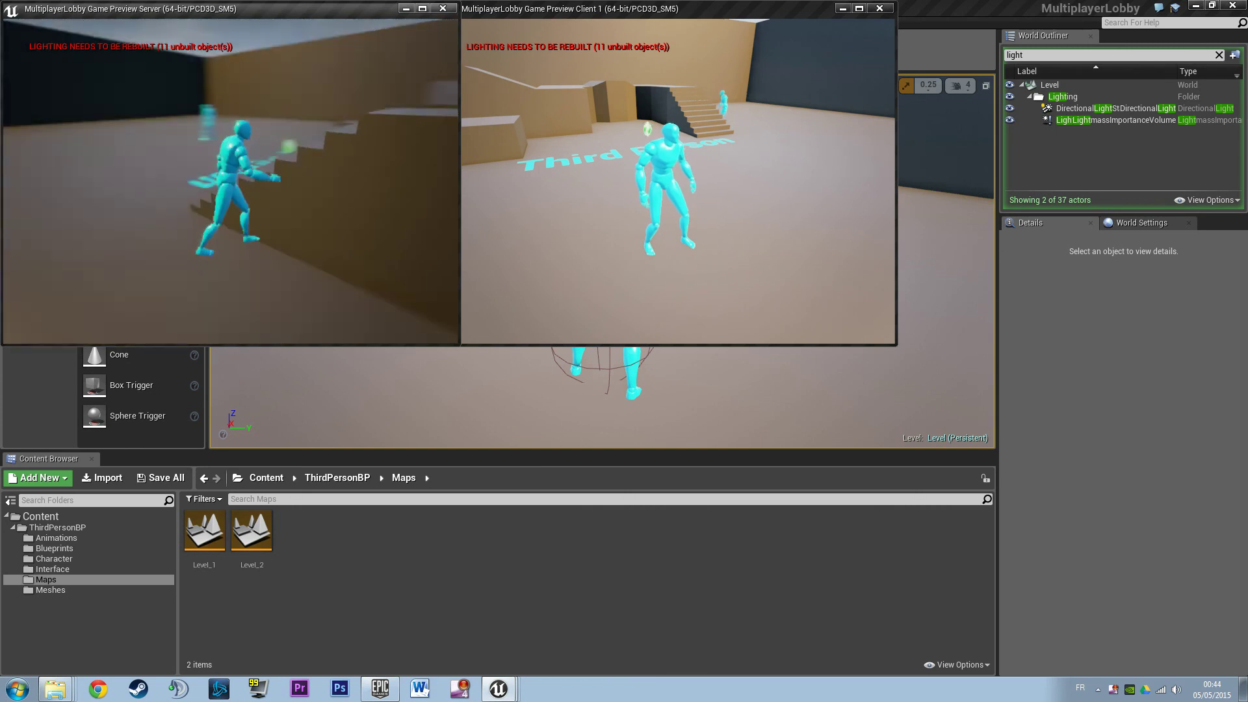
key("d")
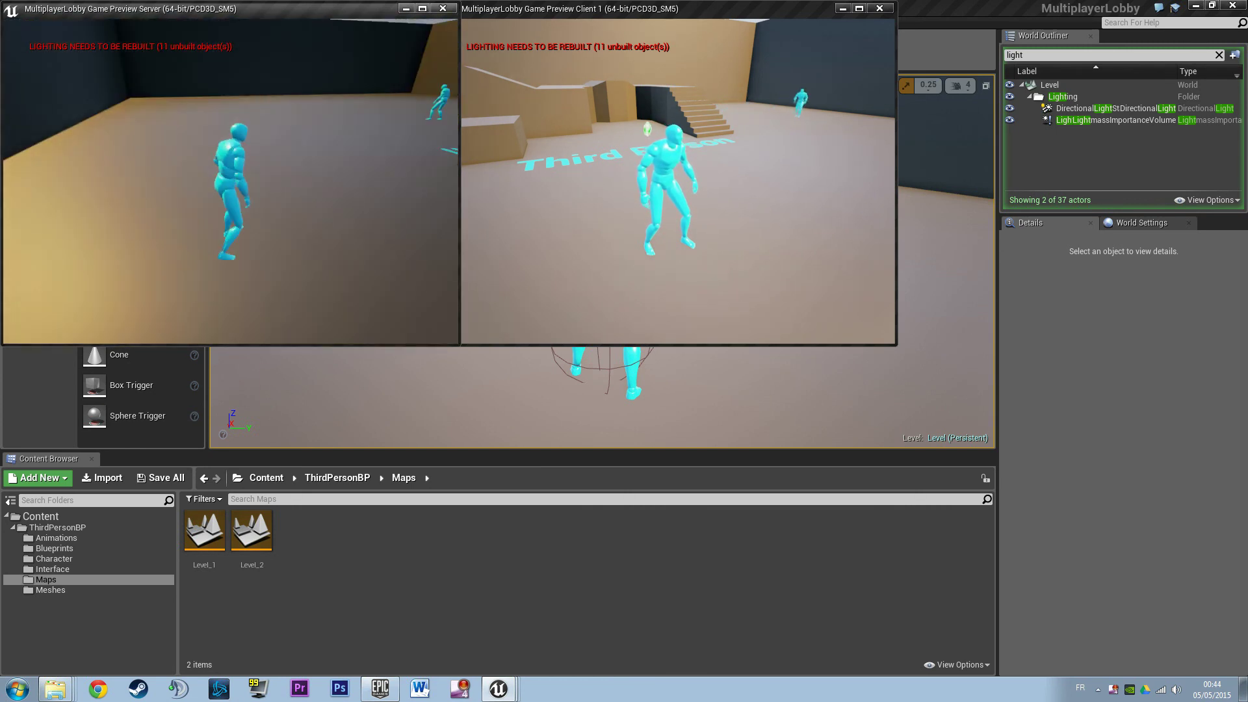
key("d")
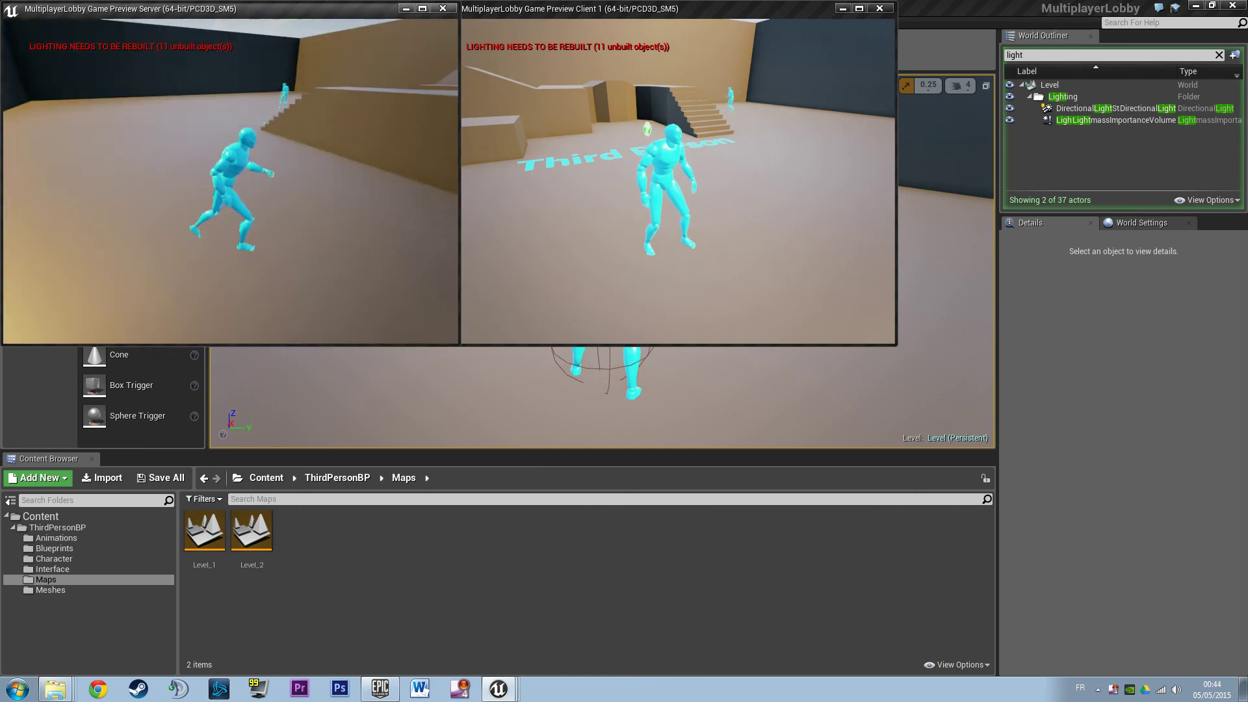
key("w")
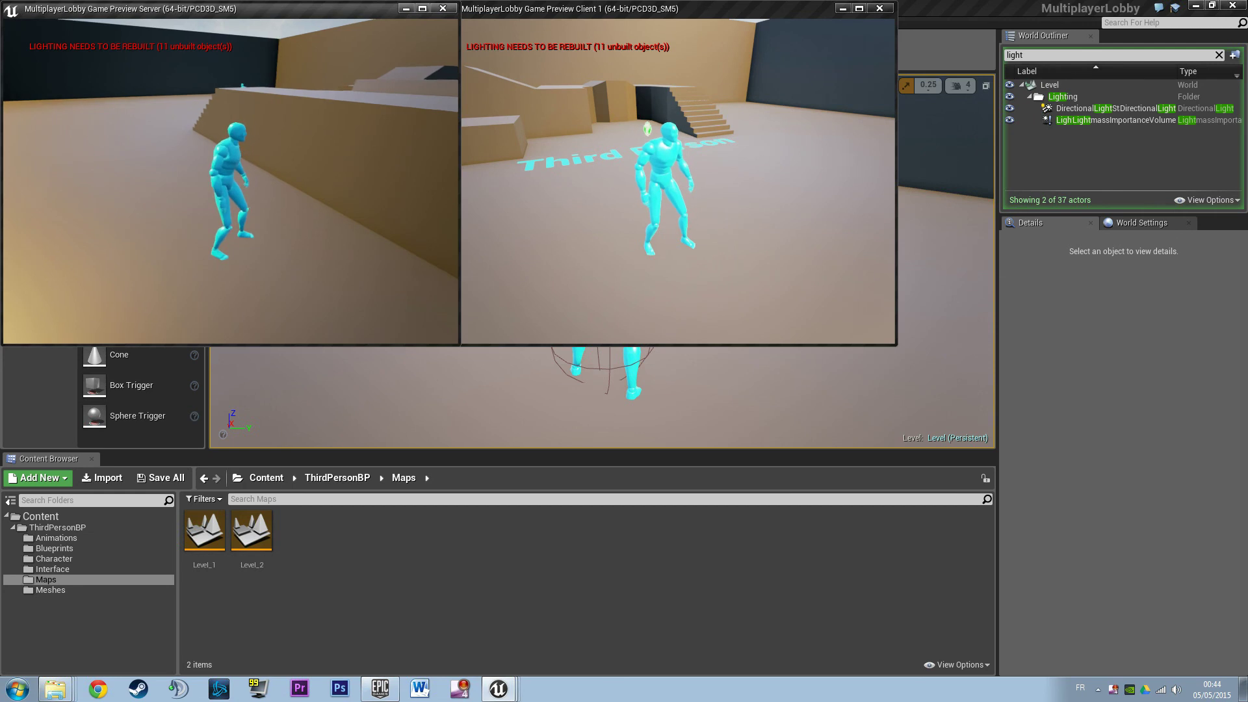
key("Escape")
Save Level_2 and show the contents of the ThirdPersonBP Interface folder
left_click(227, 52)
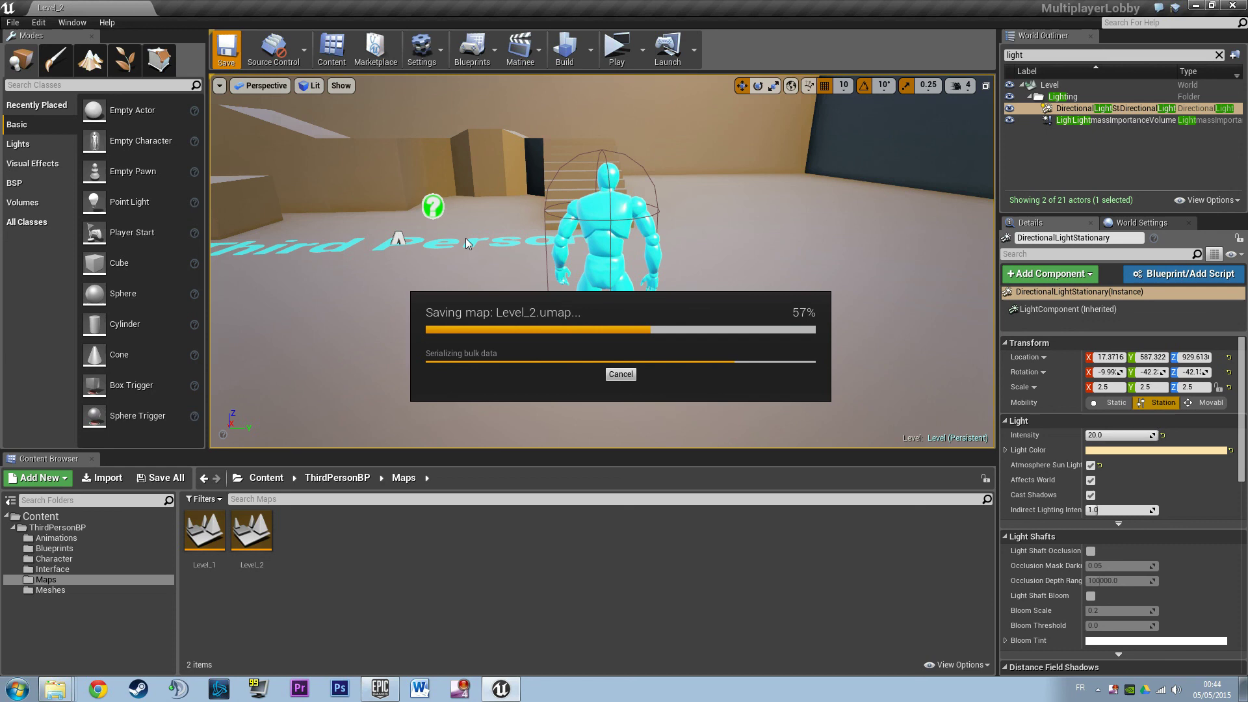
left_click(88, 568)
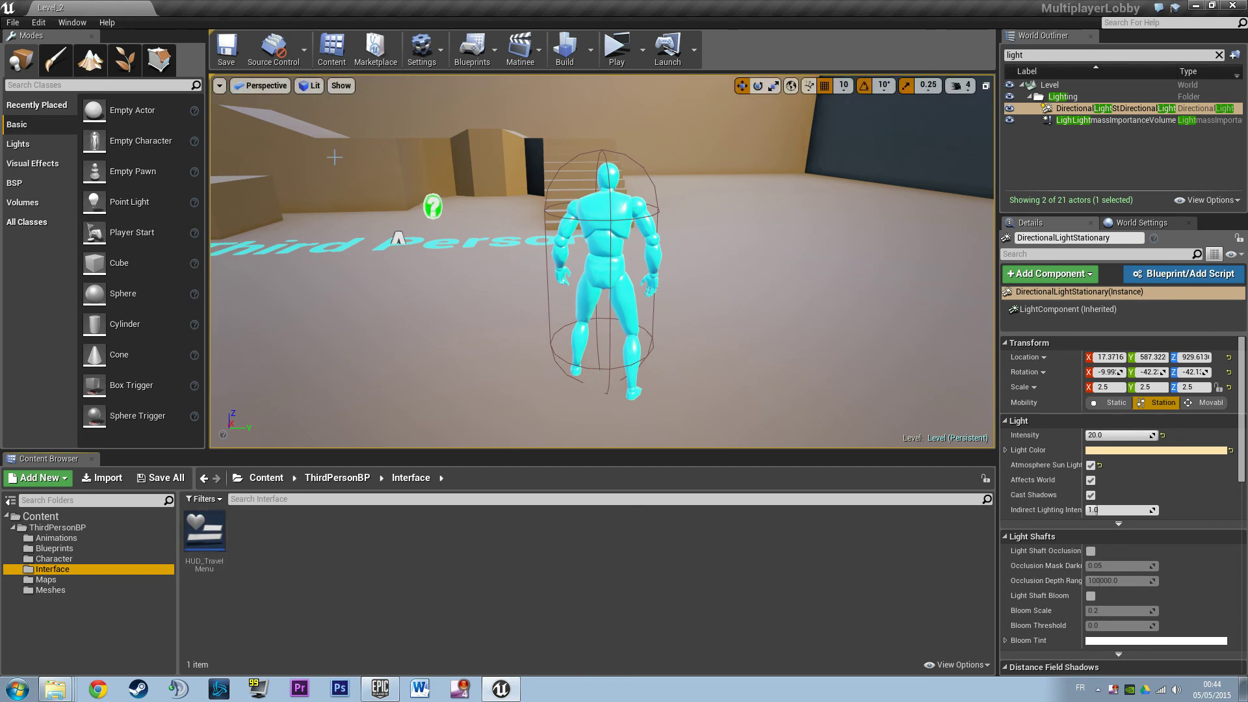
right_click_drag(367, 211, 334, 220)
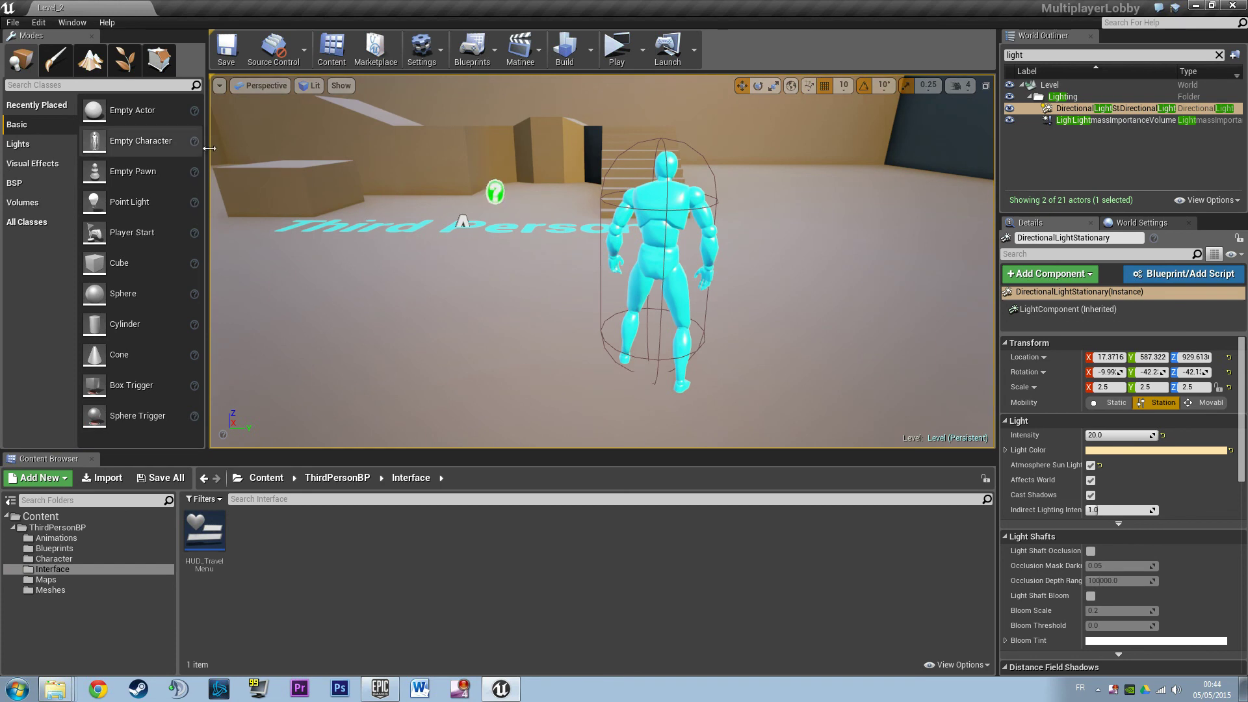